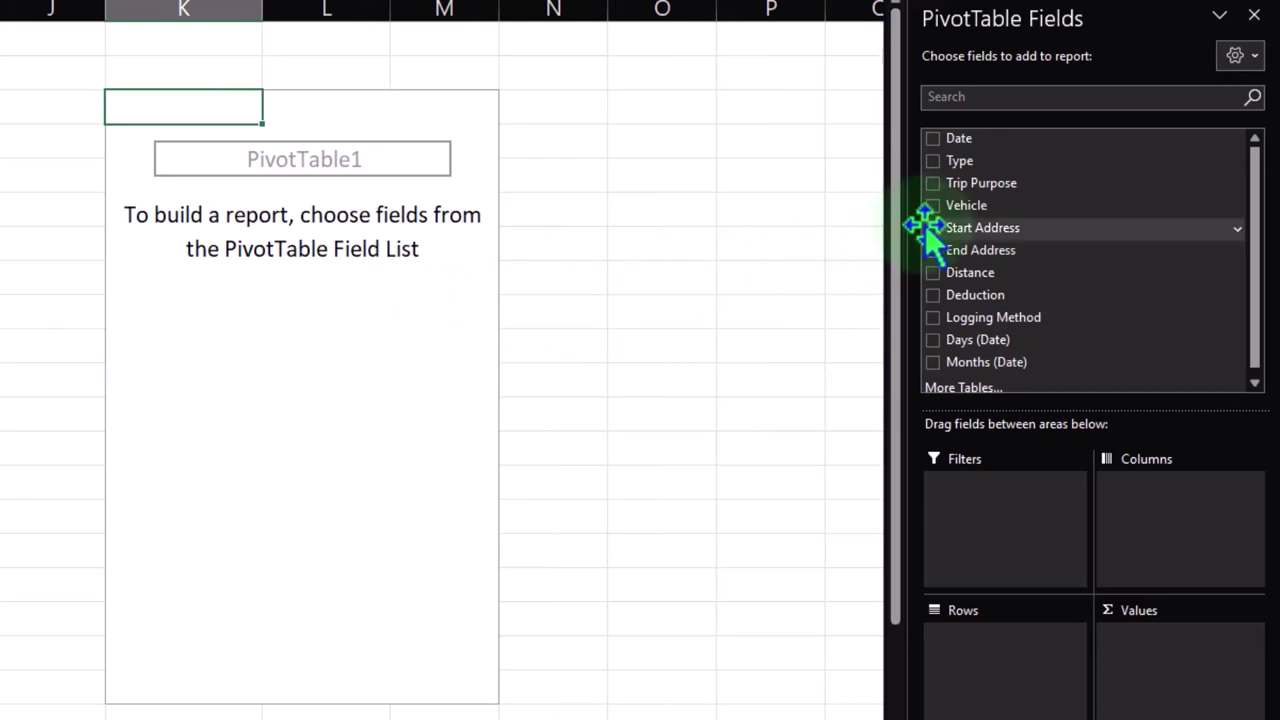
Add Type as pivot rows with Trip Purpose nested under it, summing Distance
left_click(932, 161)
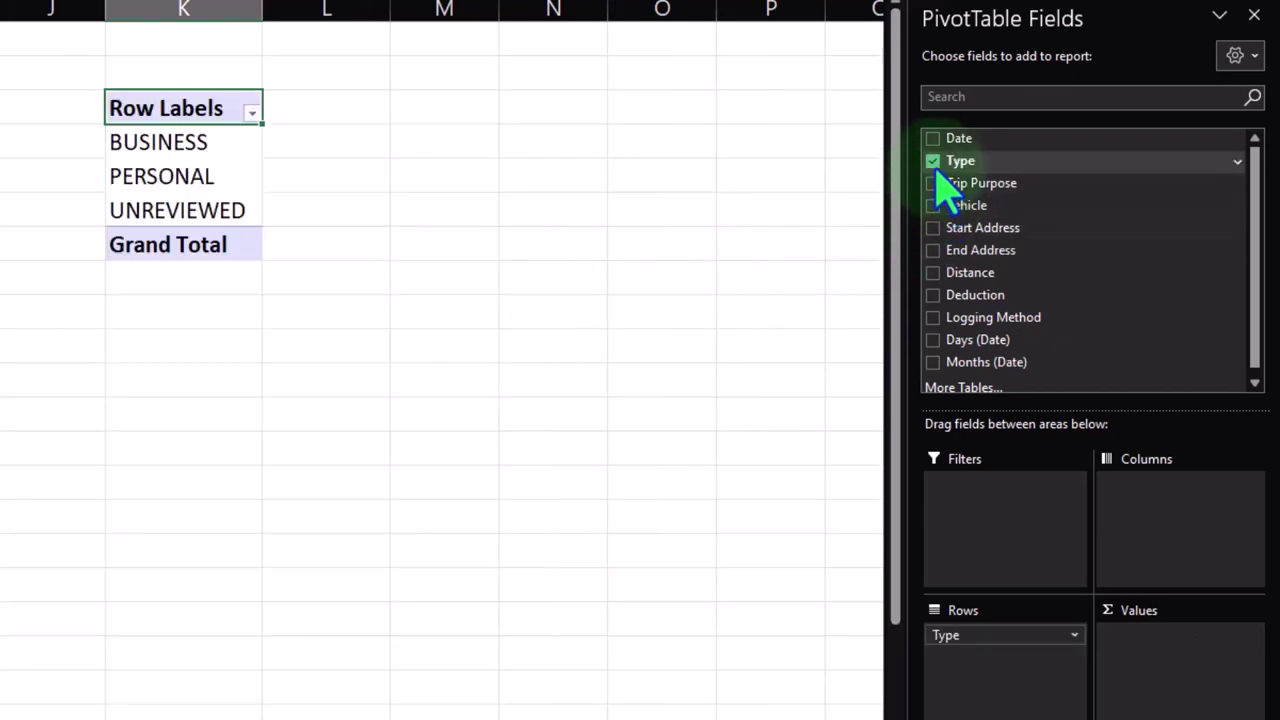
left_click(932, 272)
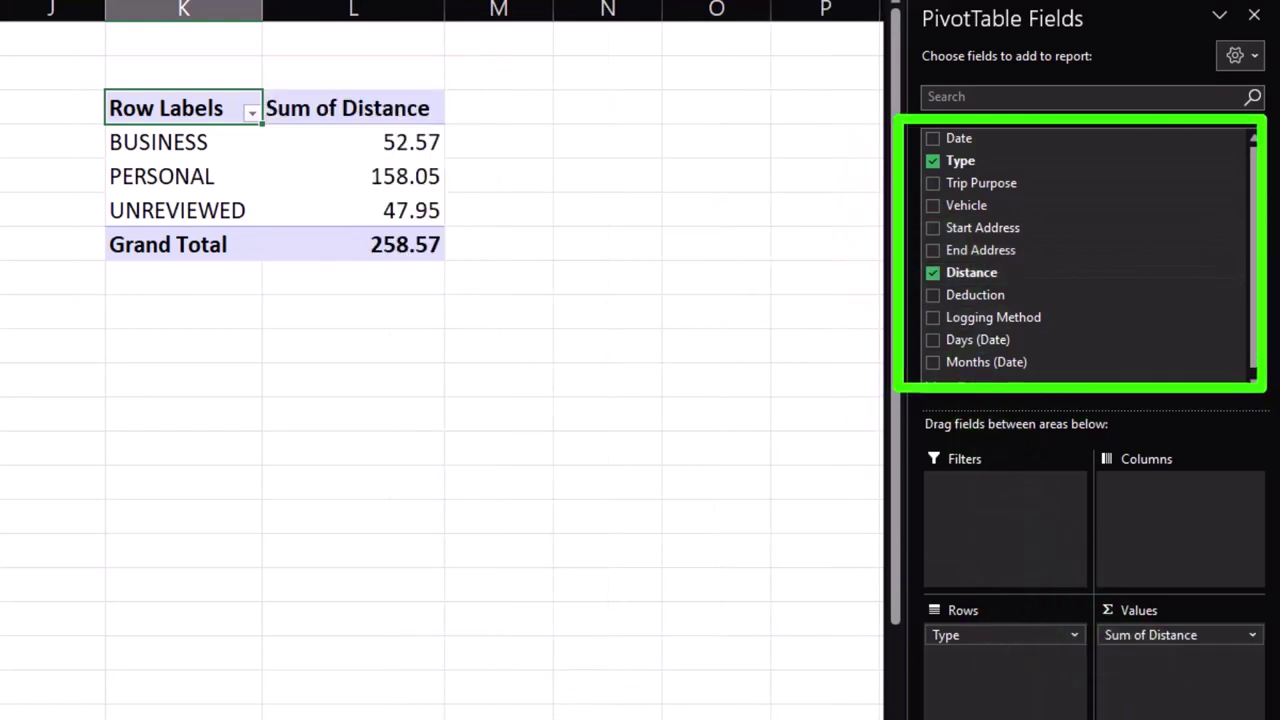
scroll(440, 400, "left", 3)
scroll(442, 360, "left", 2)
scroll(442, 360, "left", 1)
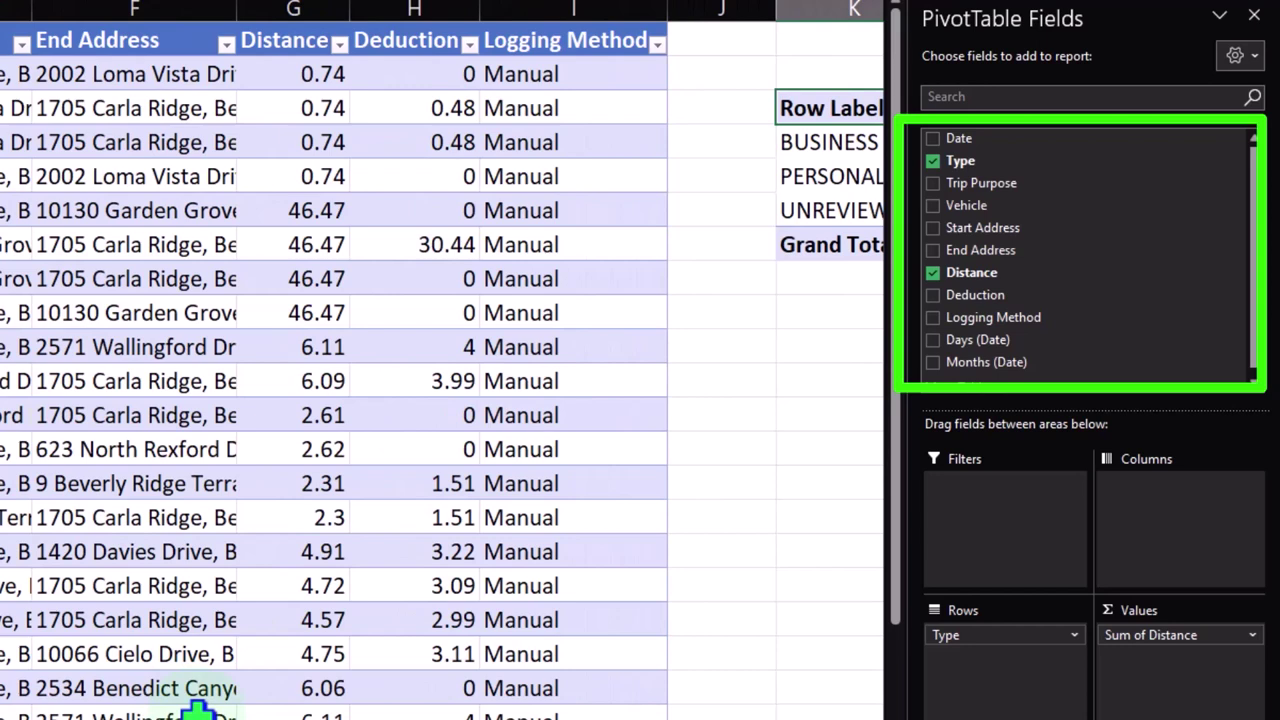
scroll(500, 360, "right", 3)
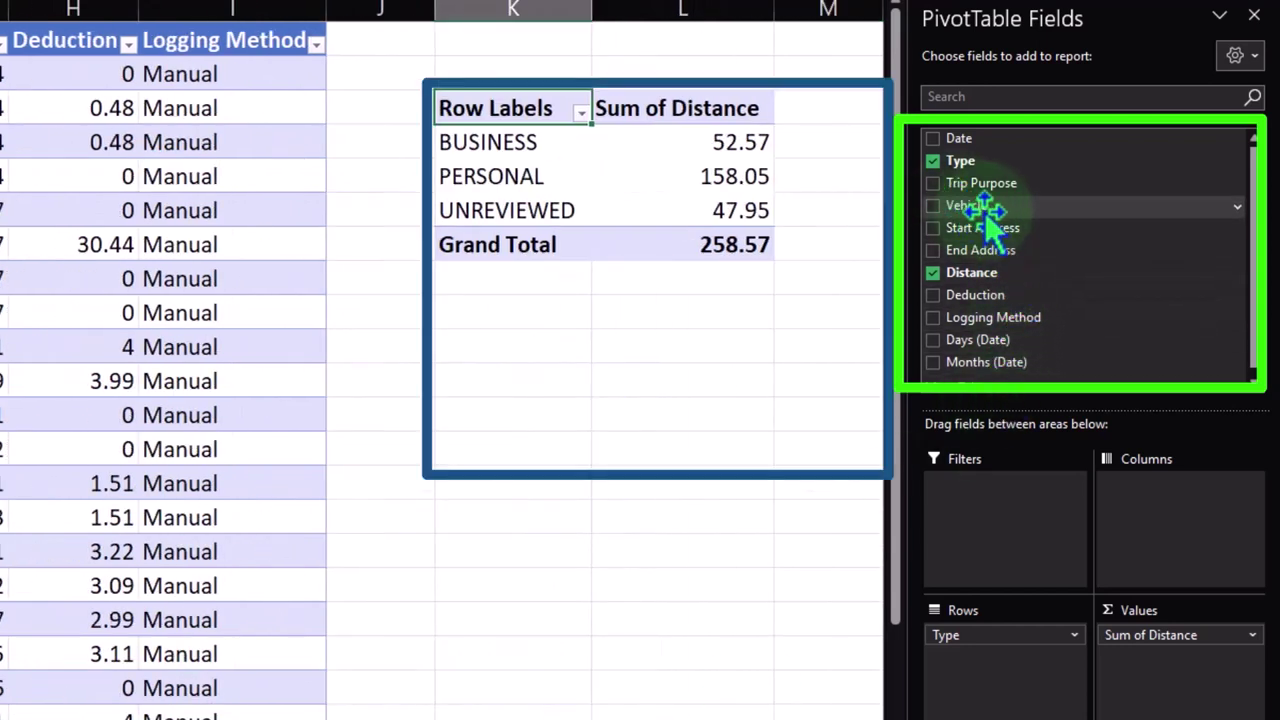
left_click(932, 183)
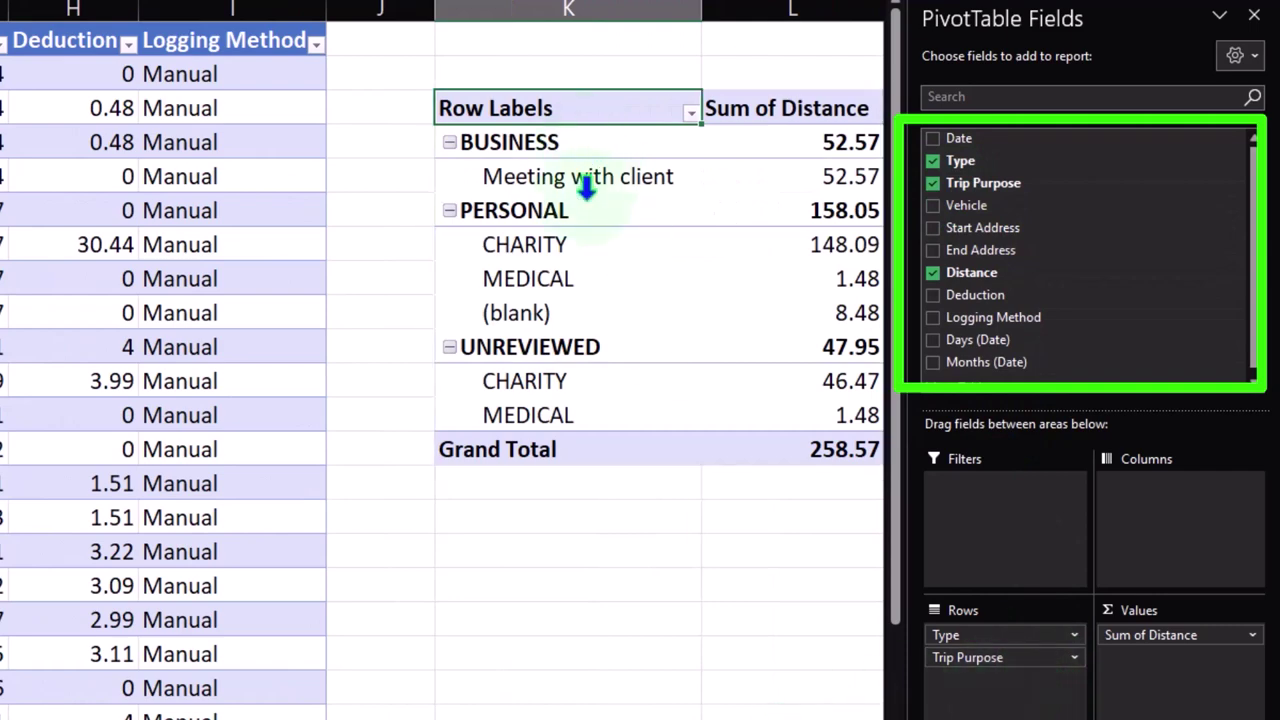
Move Trip Purpose into the report filter and filter it to CHARITY
left_click_drag(966, 657, 975, 548)
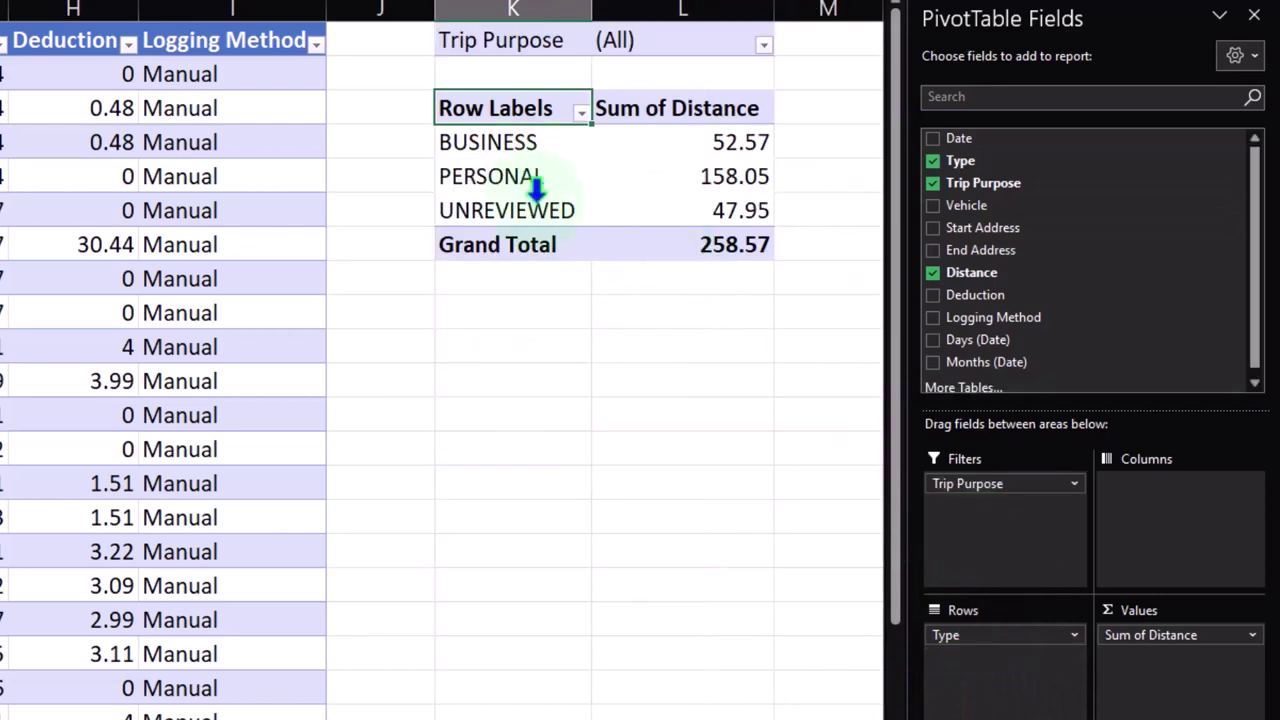
left_click(763, 44)
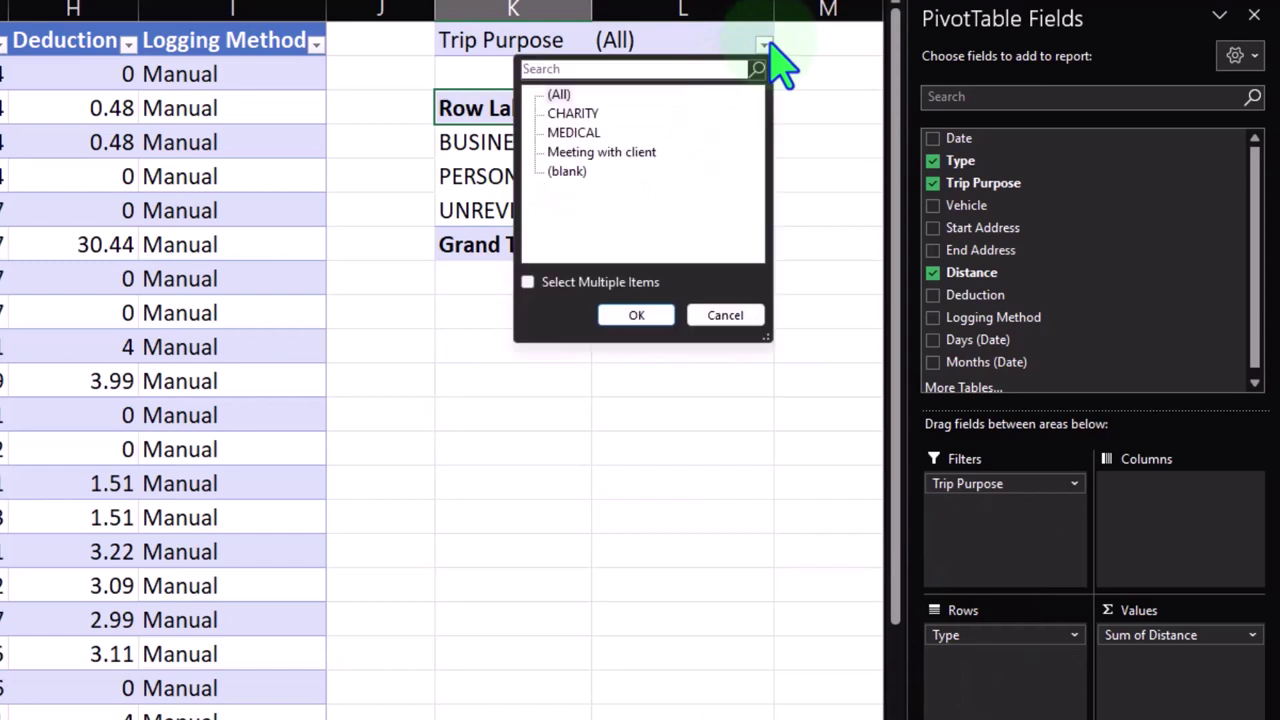
left_click(572, 114)
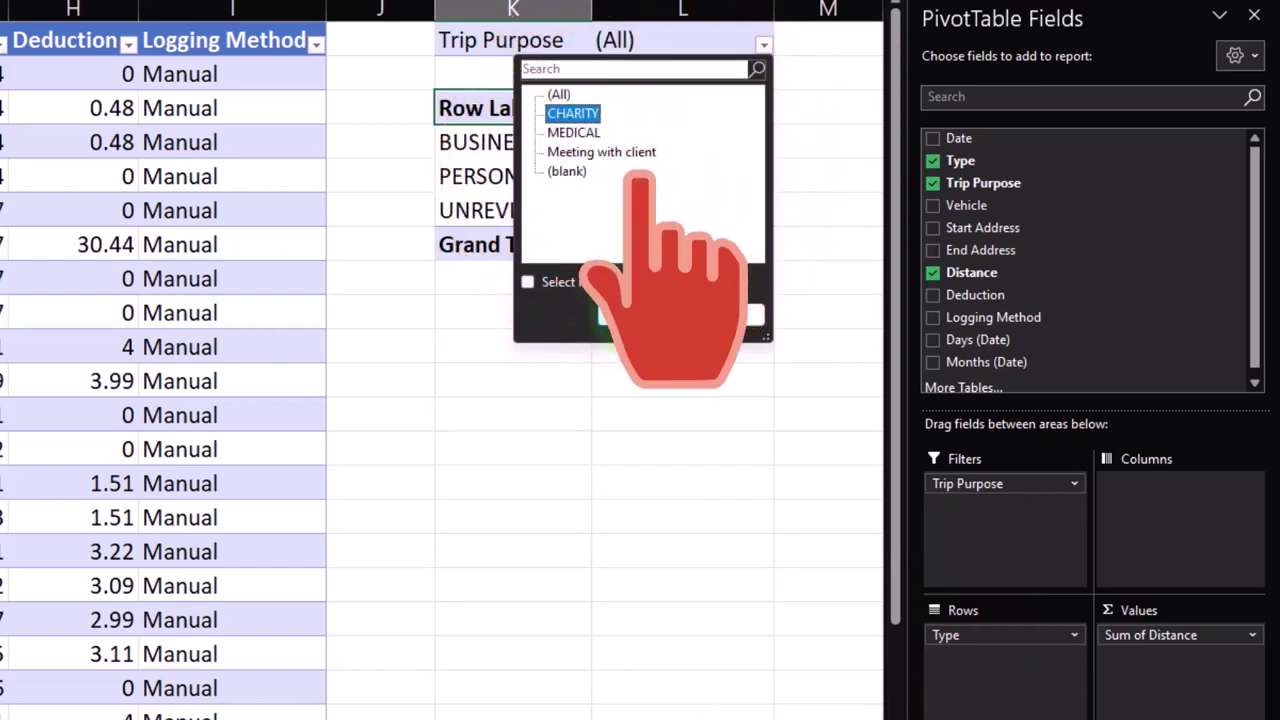
left_click(640, 316)
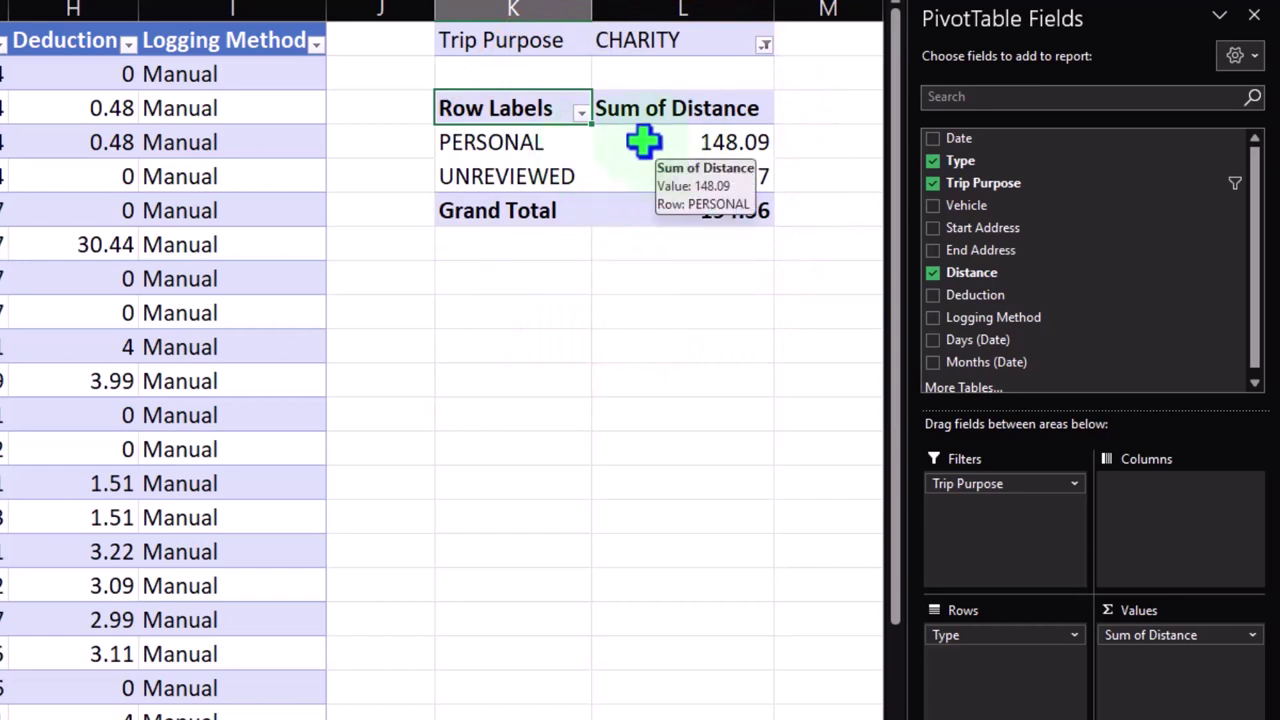
left_click(764, 46)
left_click(570, 114)
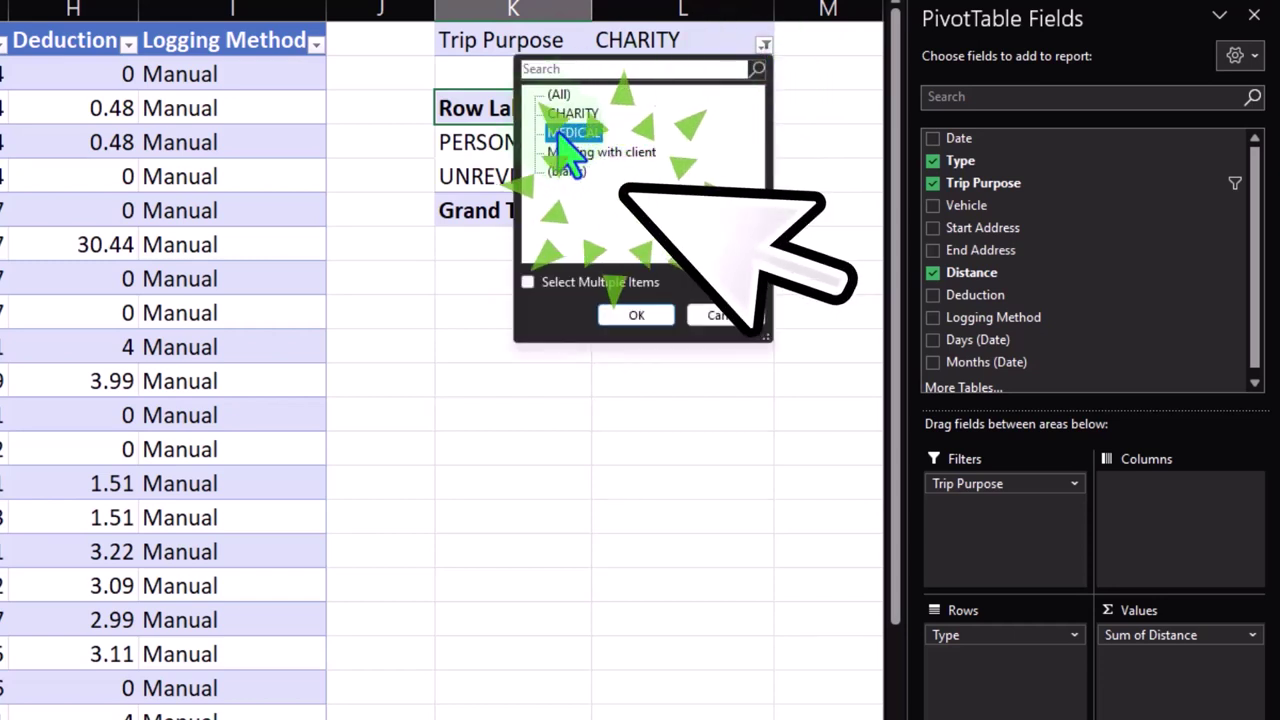
left_click(636, 315)
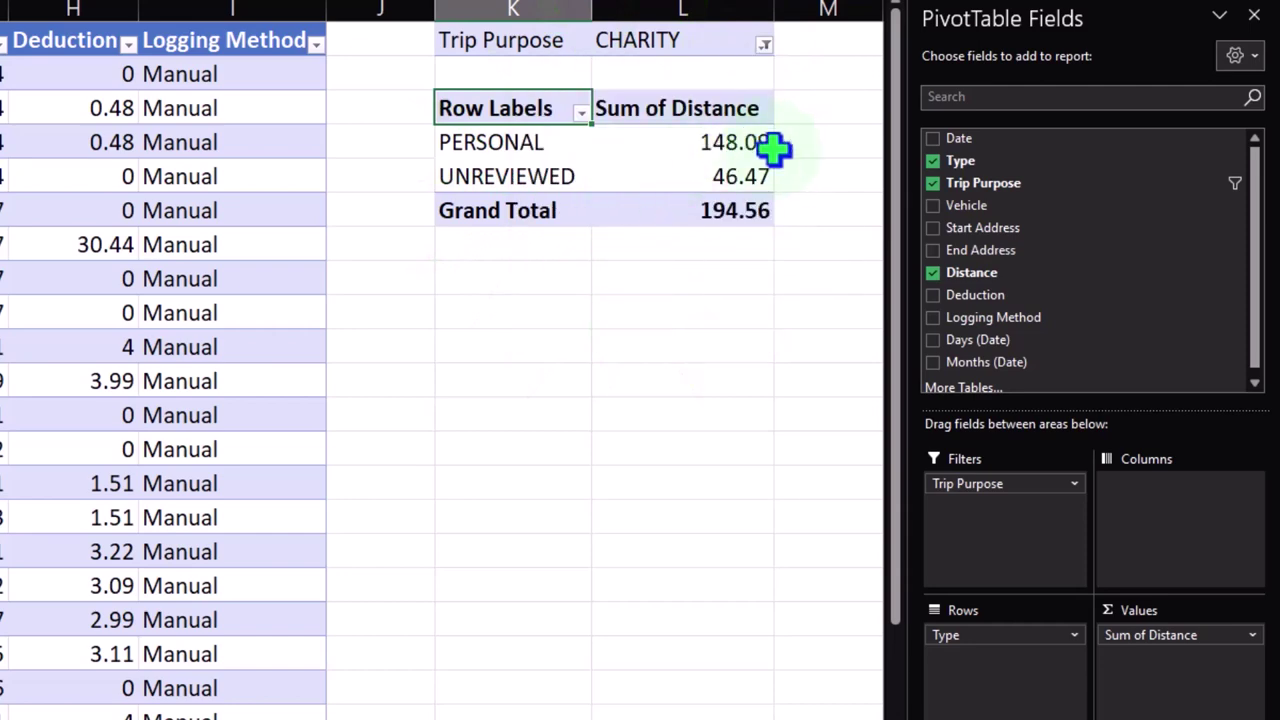
mouse_move(735, 142)
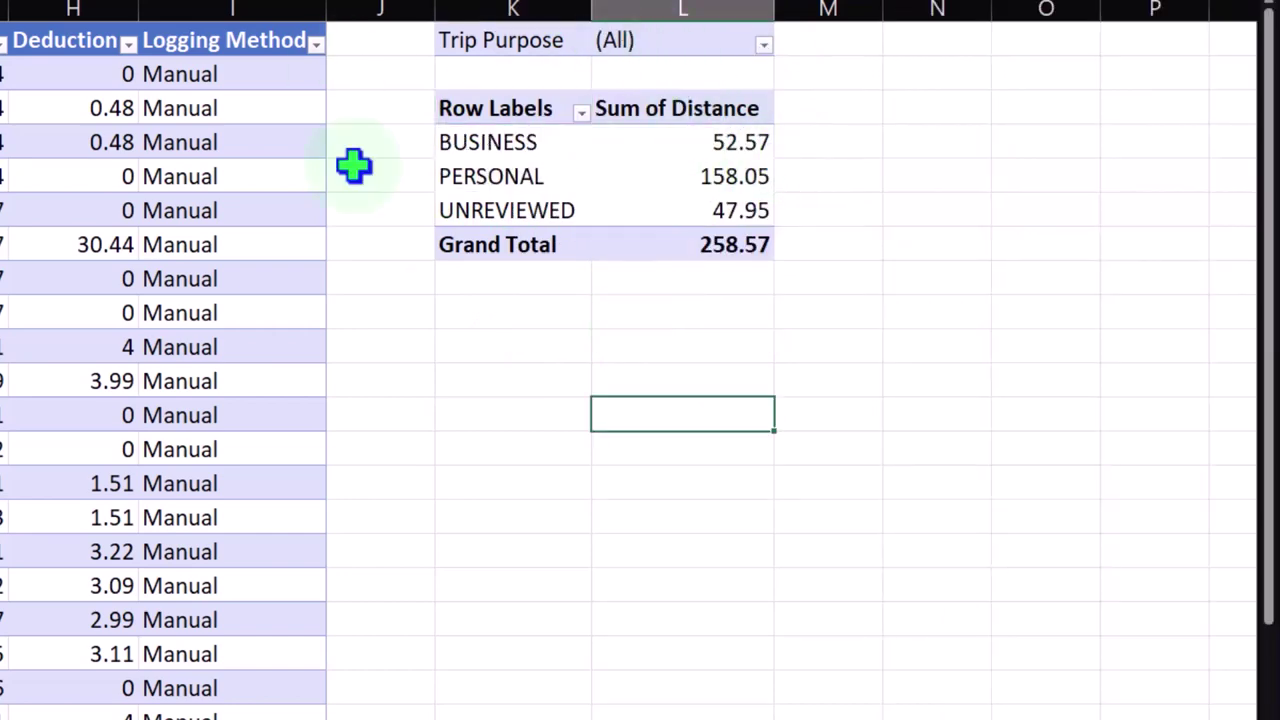
left_click(512, 472)
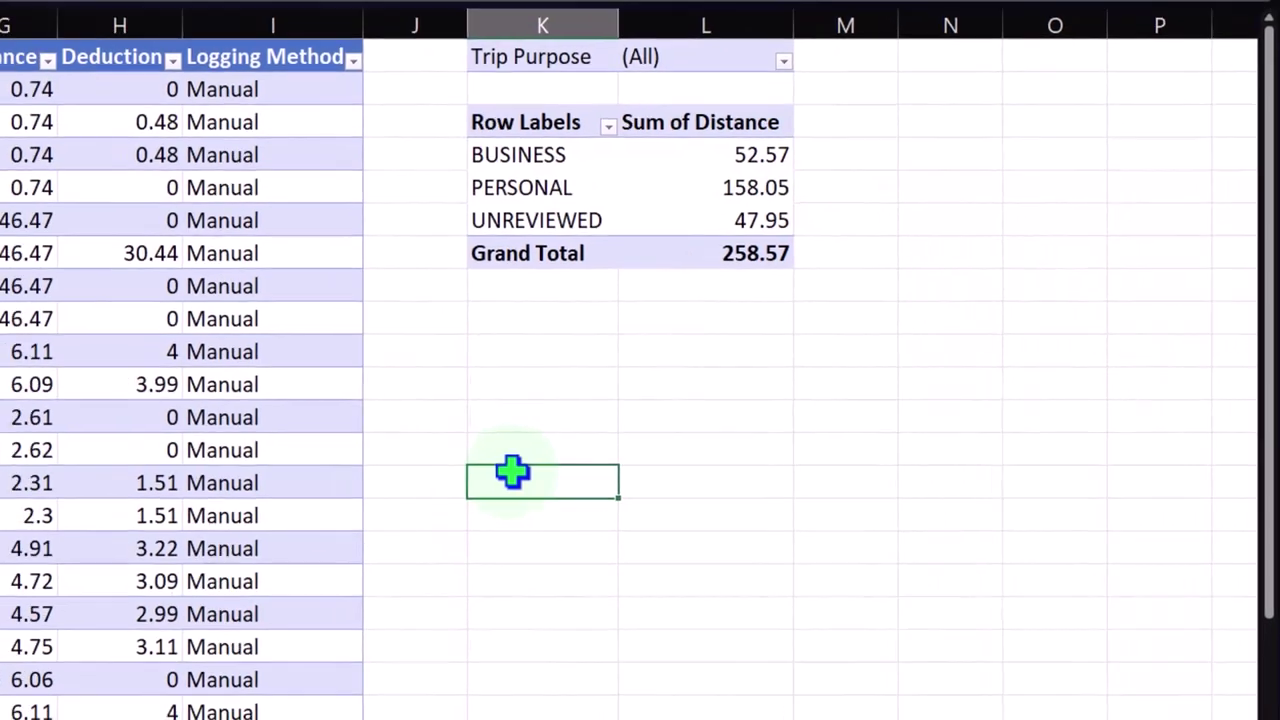
key("Home")
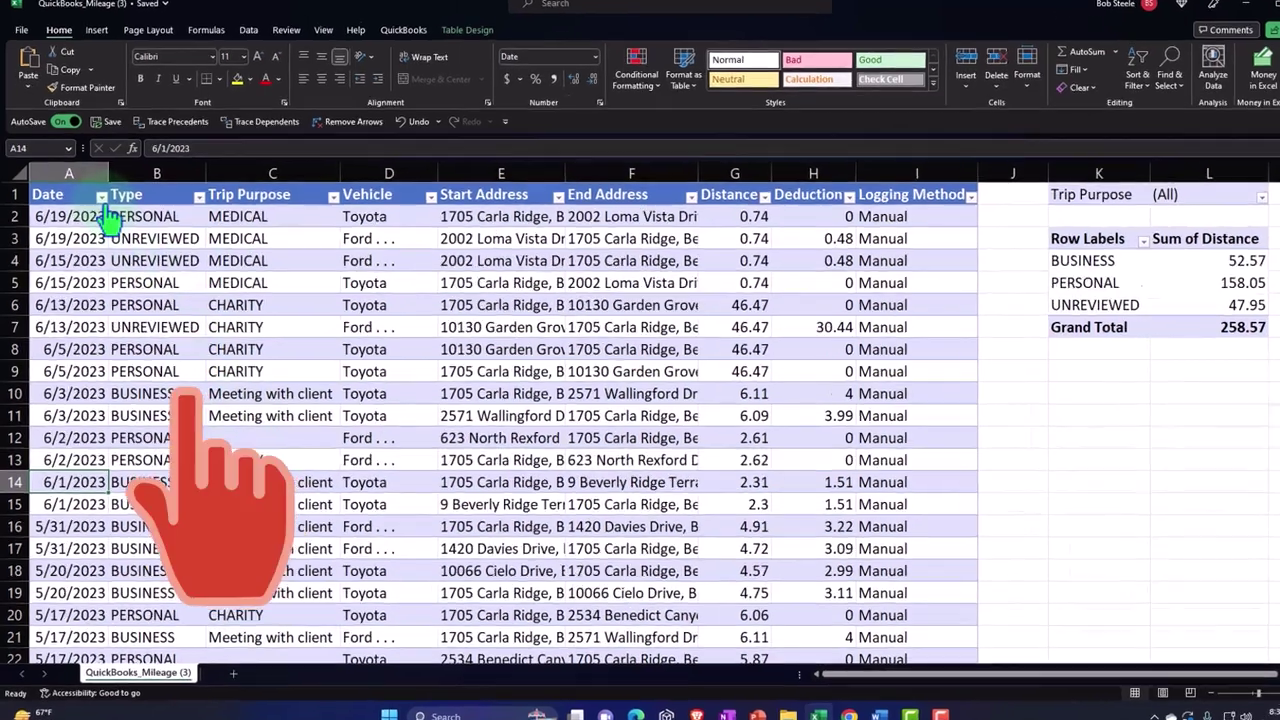
Filter the Date column to exclude June, leaving only May trips
left_click(97, 202)
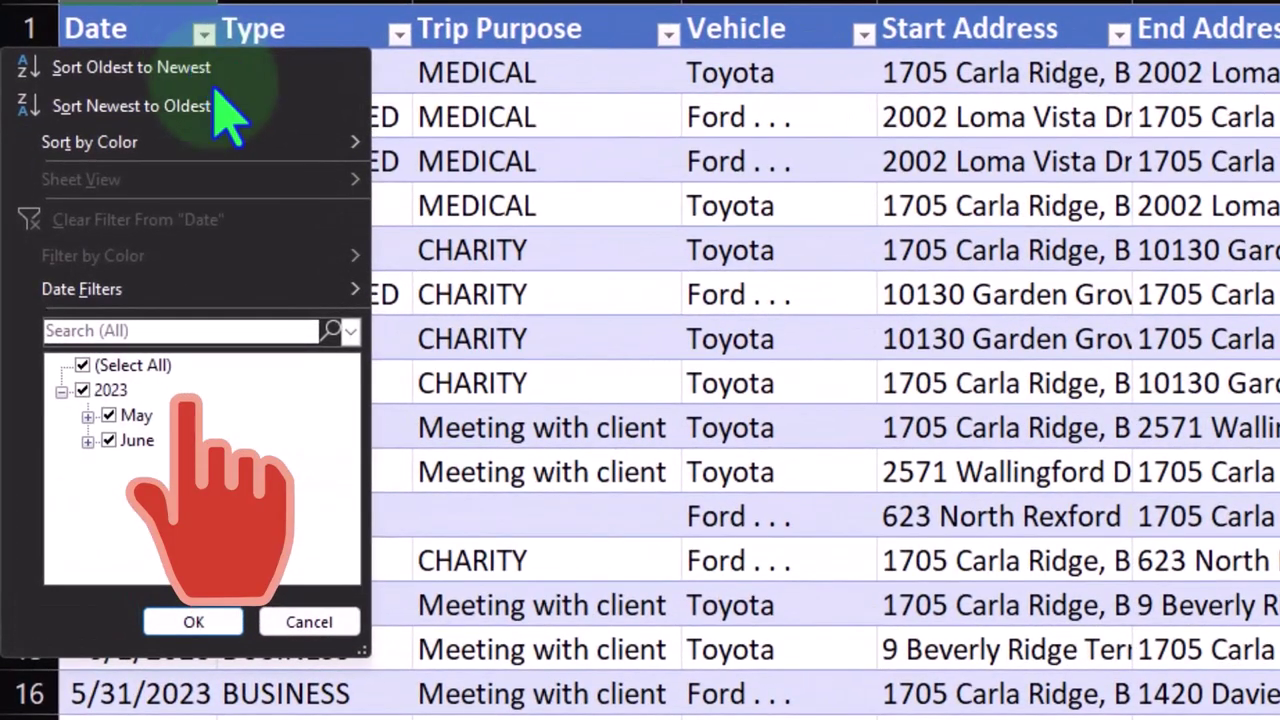
left_click(109, 441)
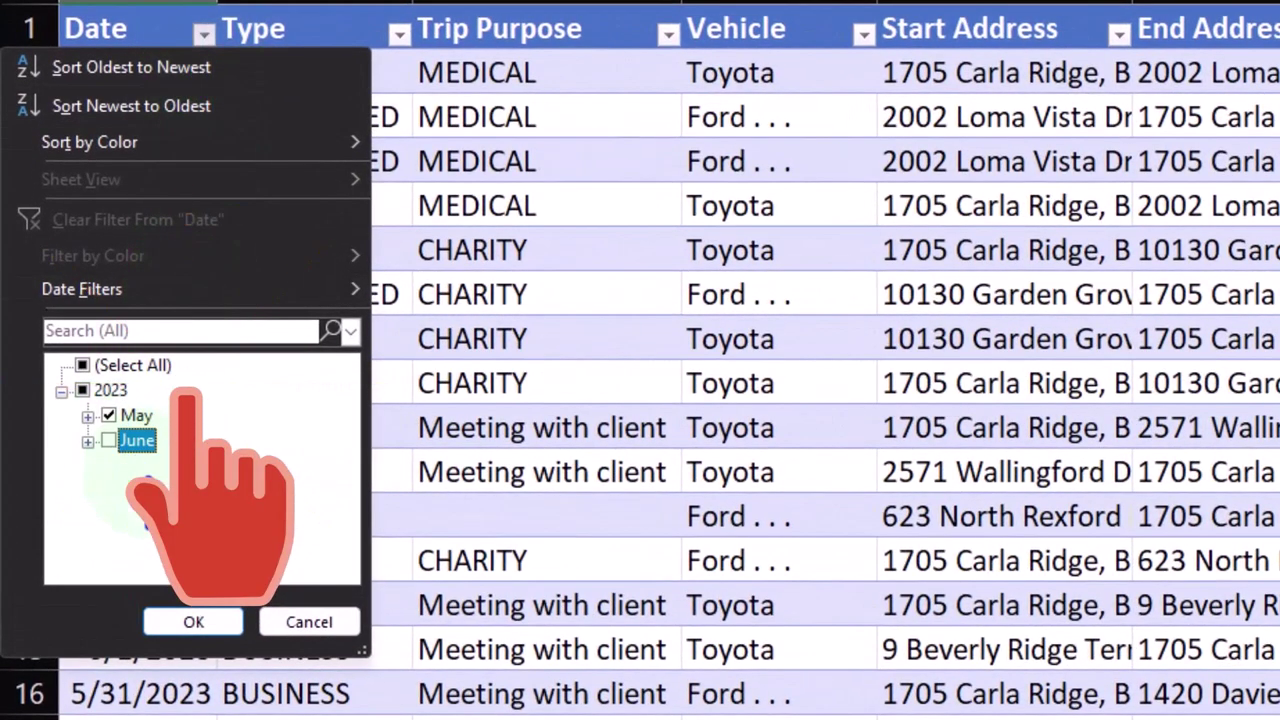
left_click(205, 622)
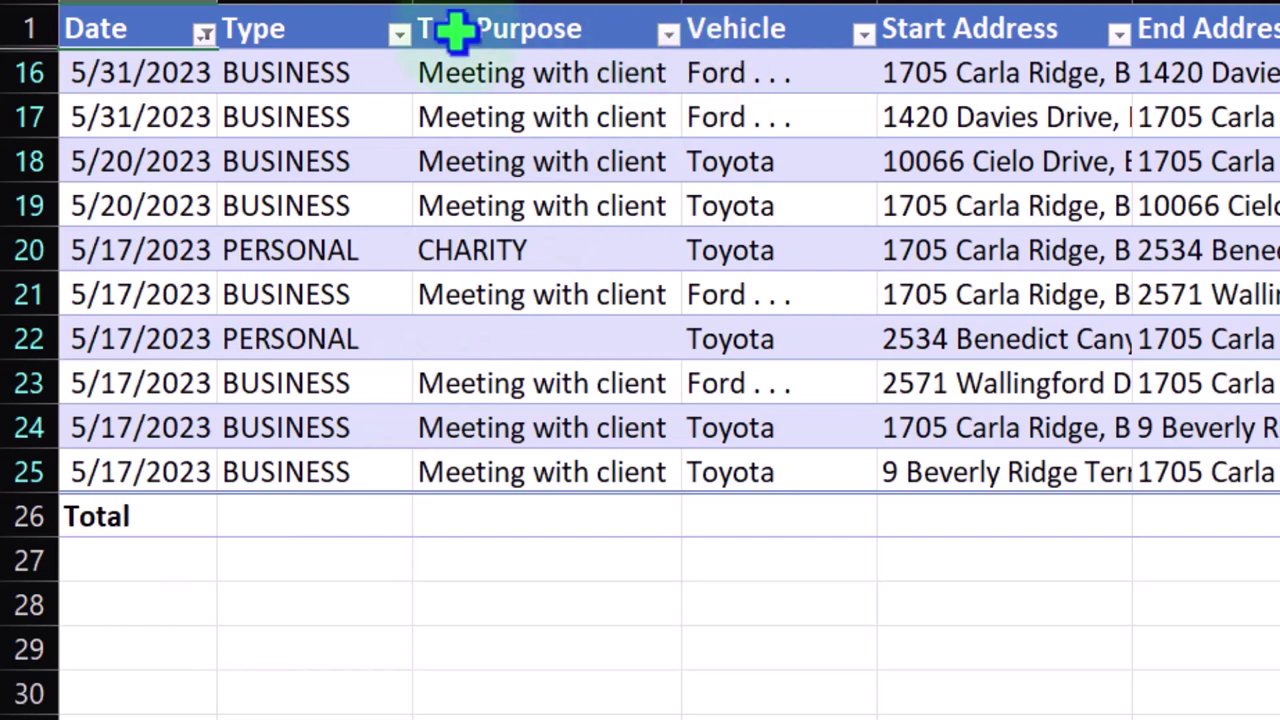
Exclude PERSONAL trips, then check the 52.57 distance and 34.43 deduction totals
left_click(399, 35)
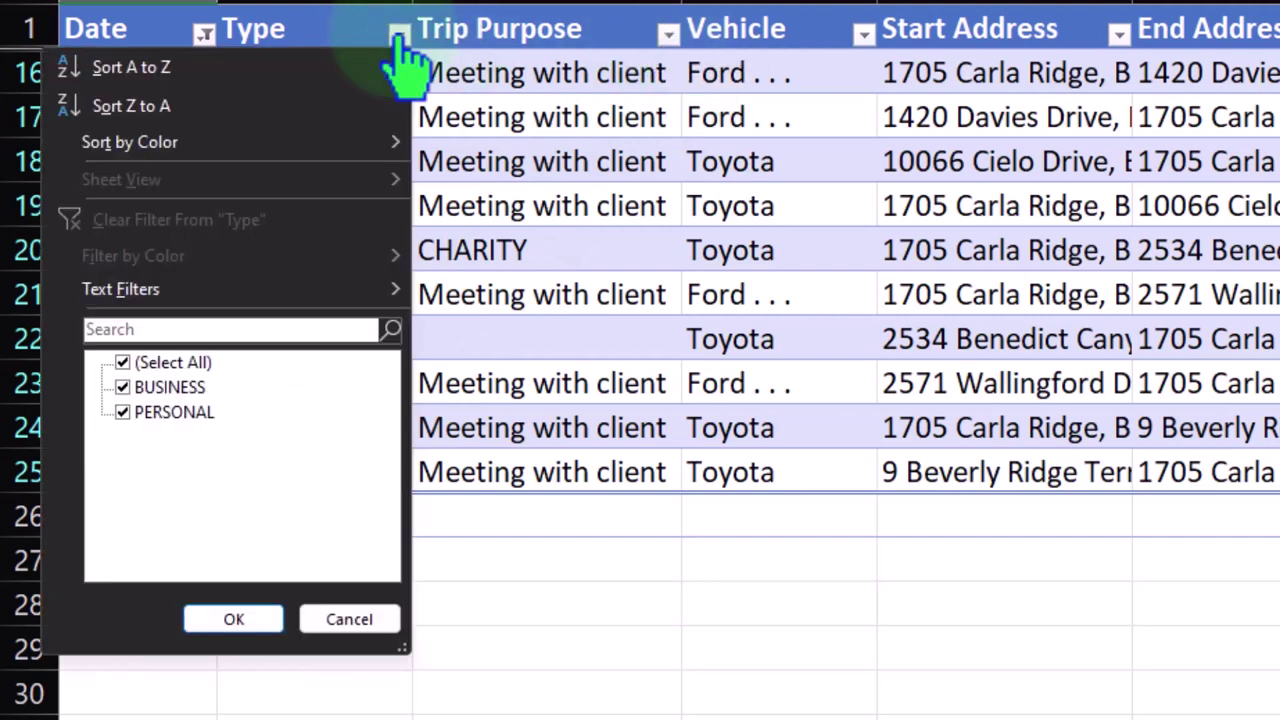
left_click(122, 412)
left_click(214, 620)
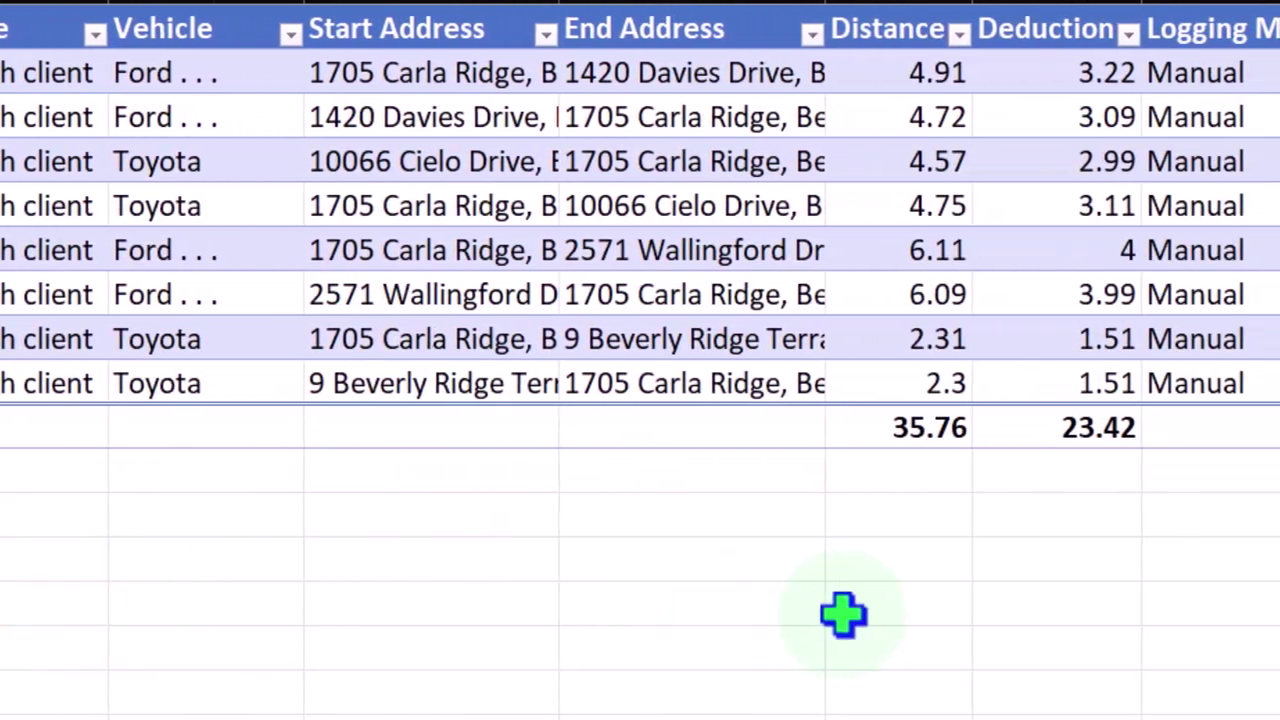
left_click(908, 518)
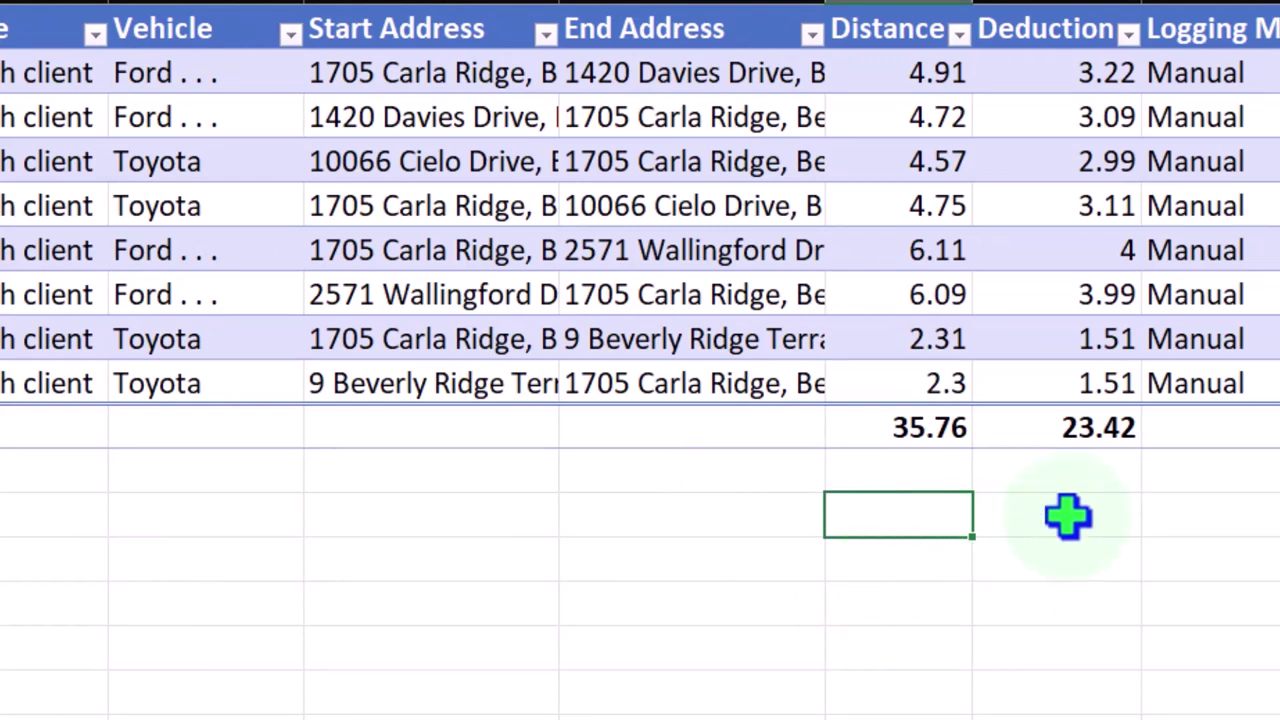
left_click(1076, 470)
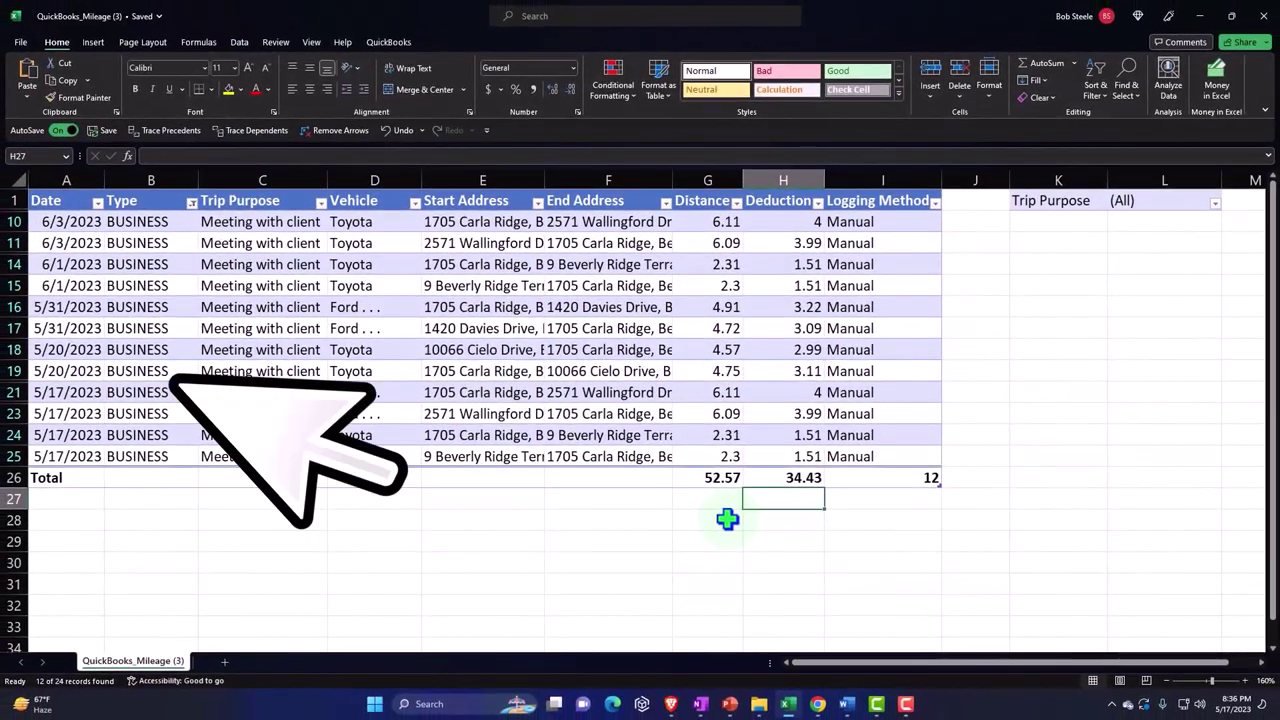
Uncheck May in the Date filter so four June business trips remain (16.81 miles)
left_click(97, 202)
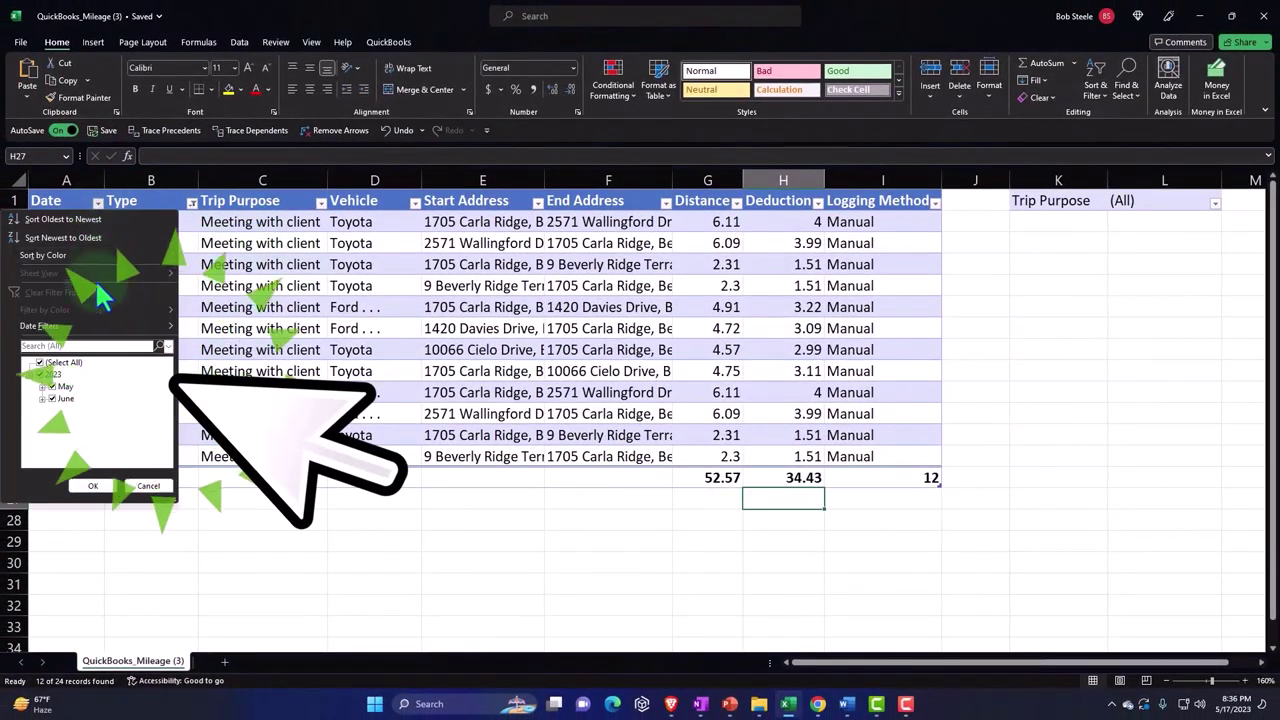
left_click(56, 388)
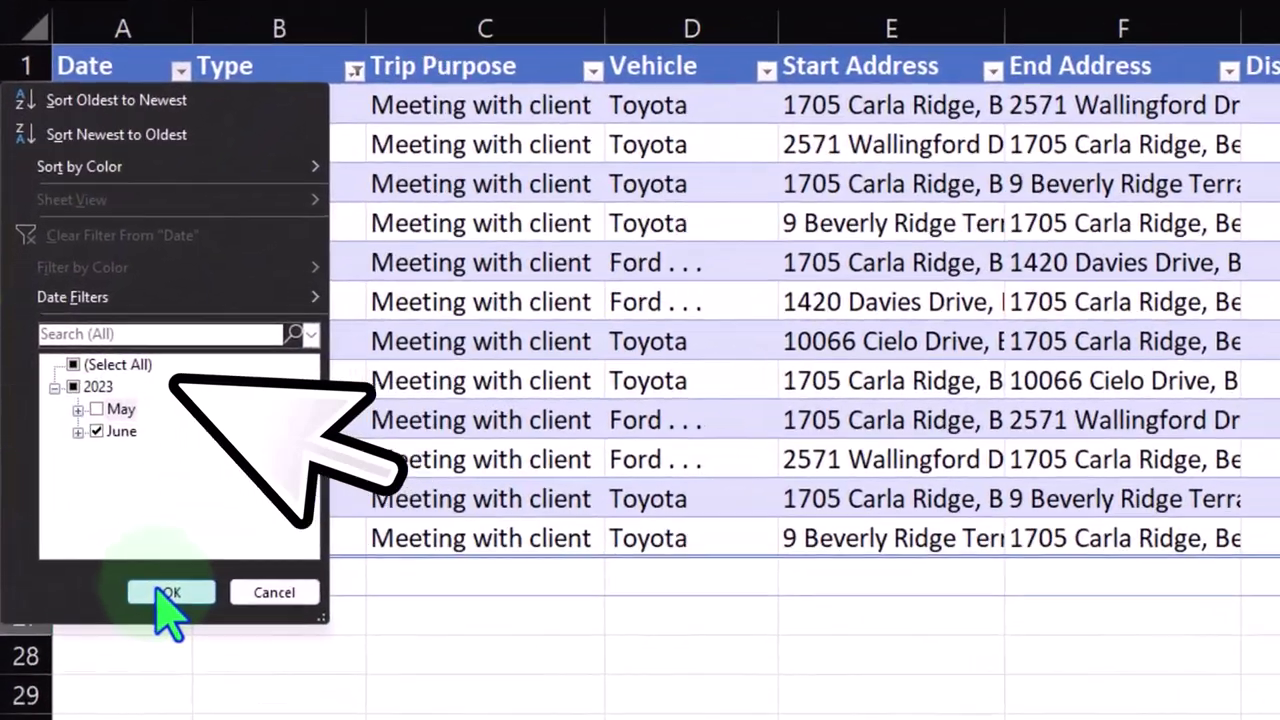
left_click(99, 494)
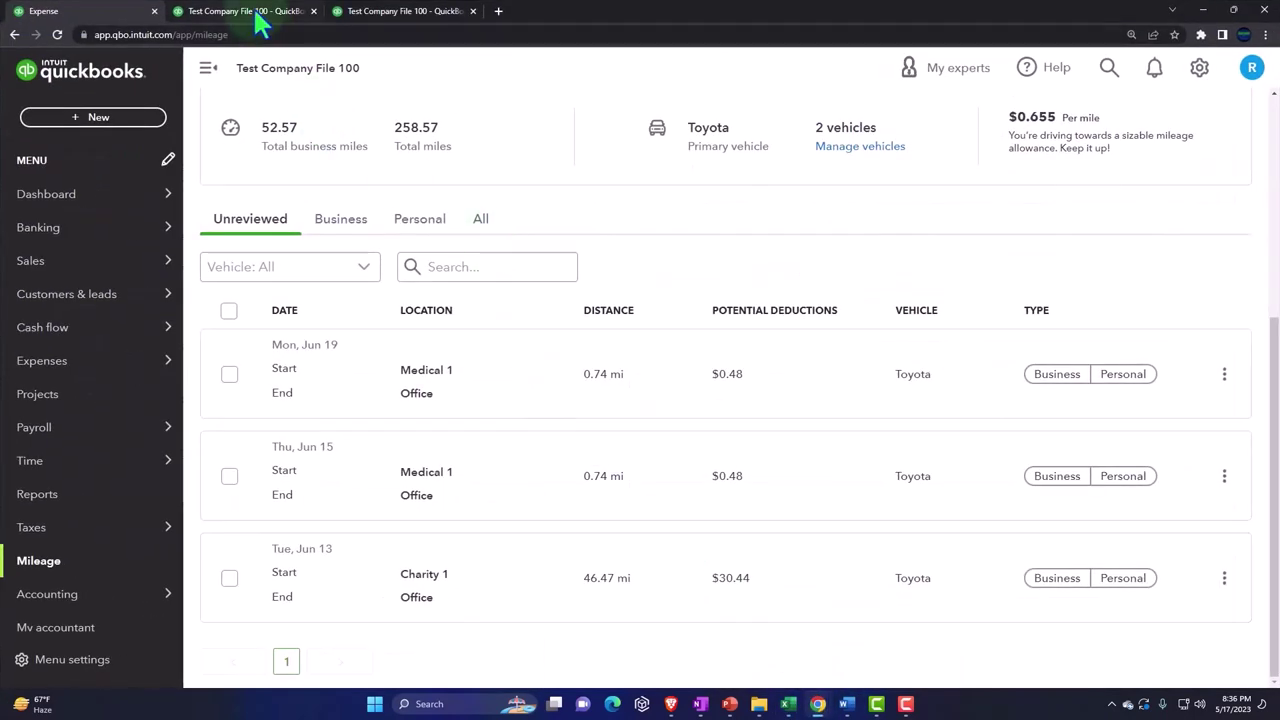
Run the Profit and Loss report for 06/01/2023 to 06/30/2023
left_click(373, 12)
scroll(565, 386, "up", 3)
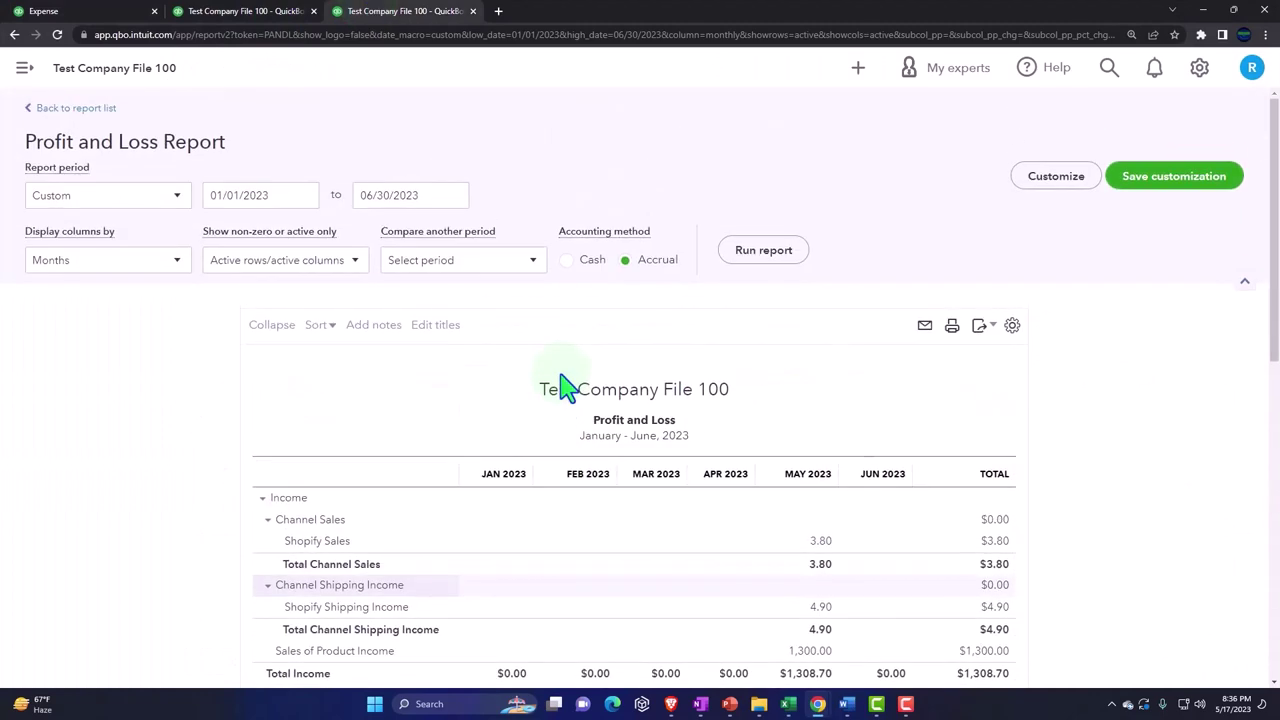
left_click(284, 198)
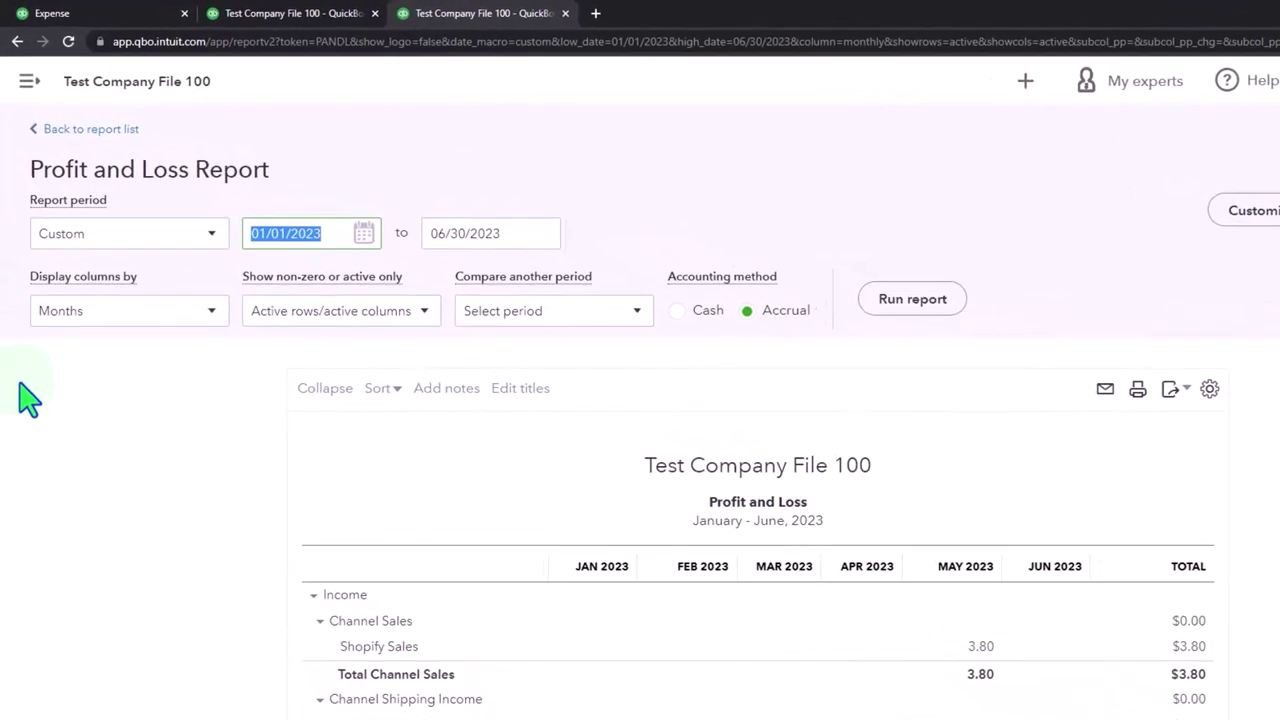
type("0")
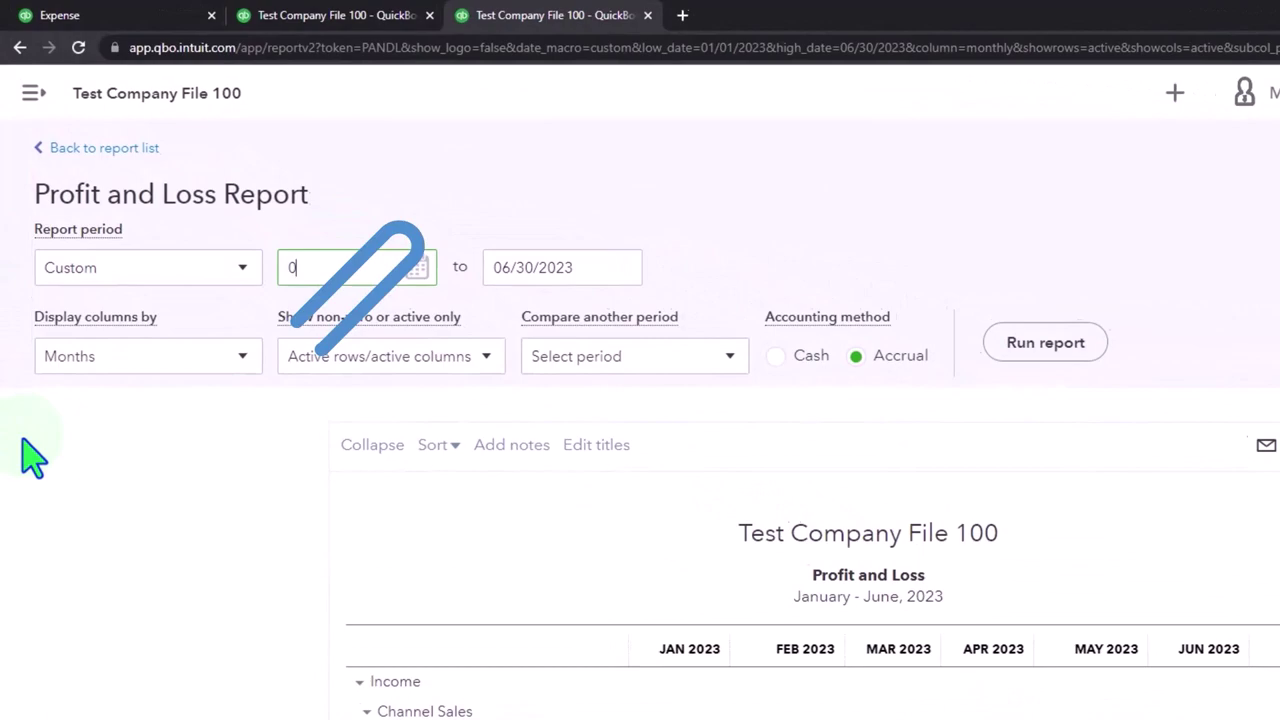
type("6/01/2023")
key("Tab")
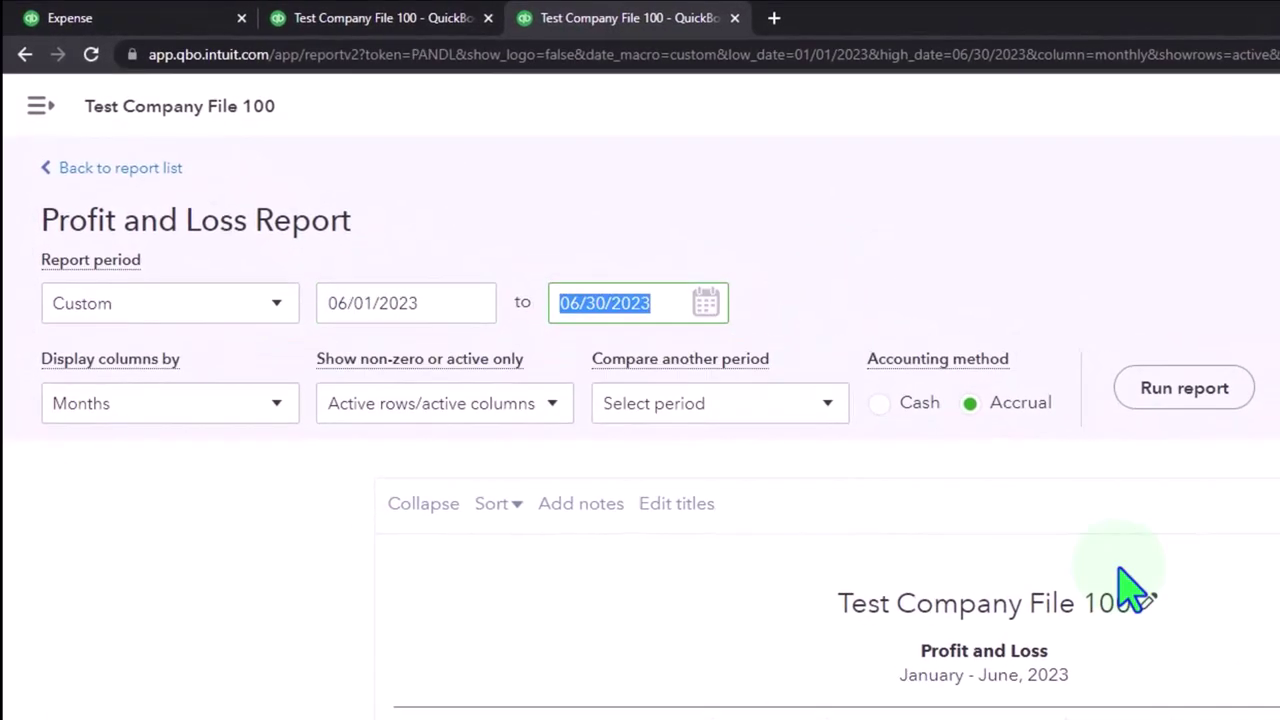
left_click(1194, 391)
scroll(1088, 385, "down", 3)
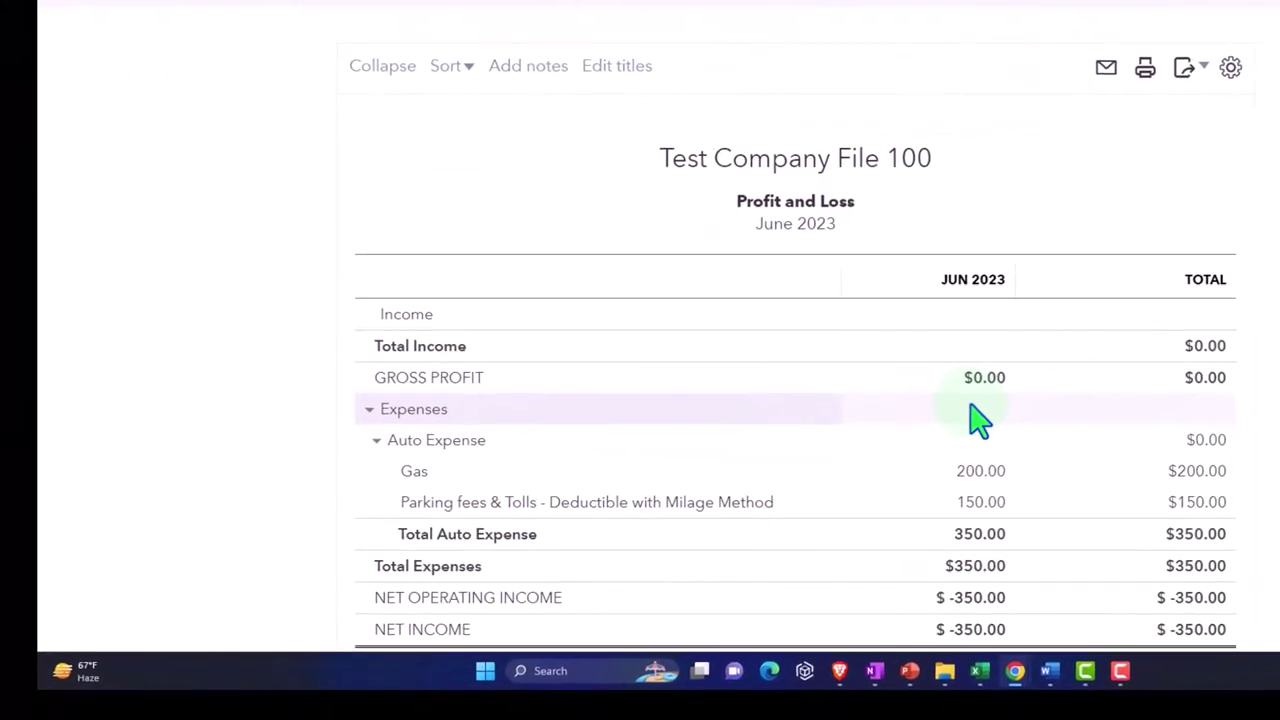
scroll(620, 329, "up", 3)
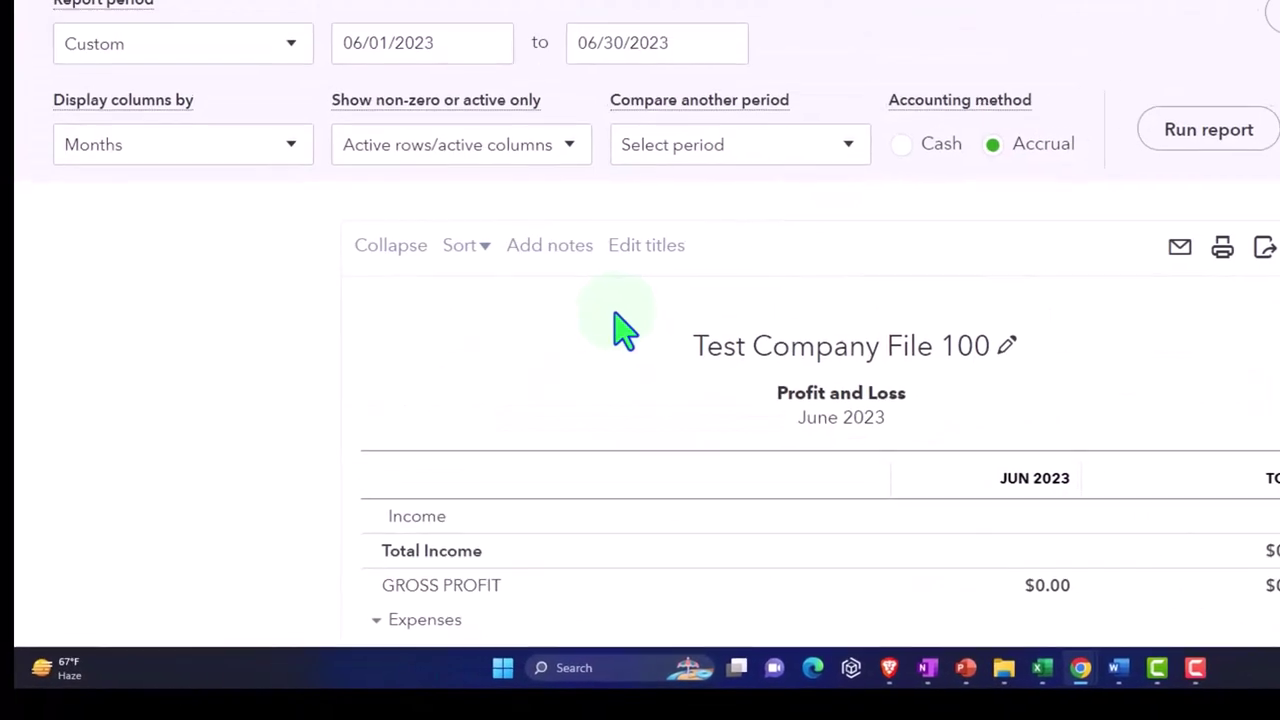
Display the report columns by Classes and rerun it
left_click(291, 118)
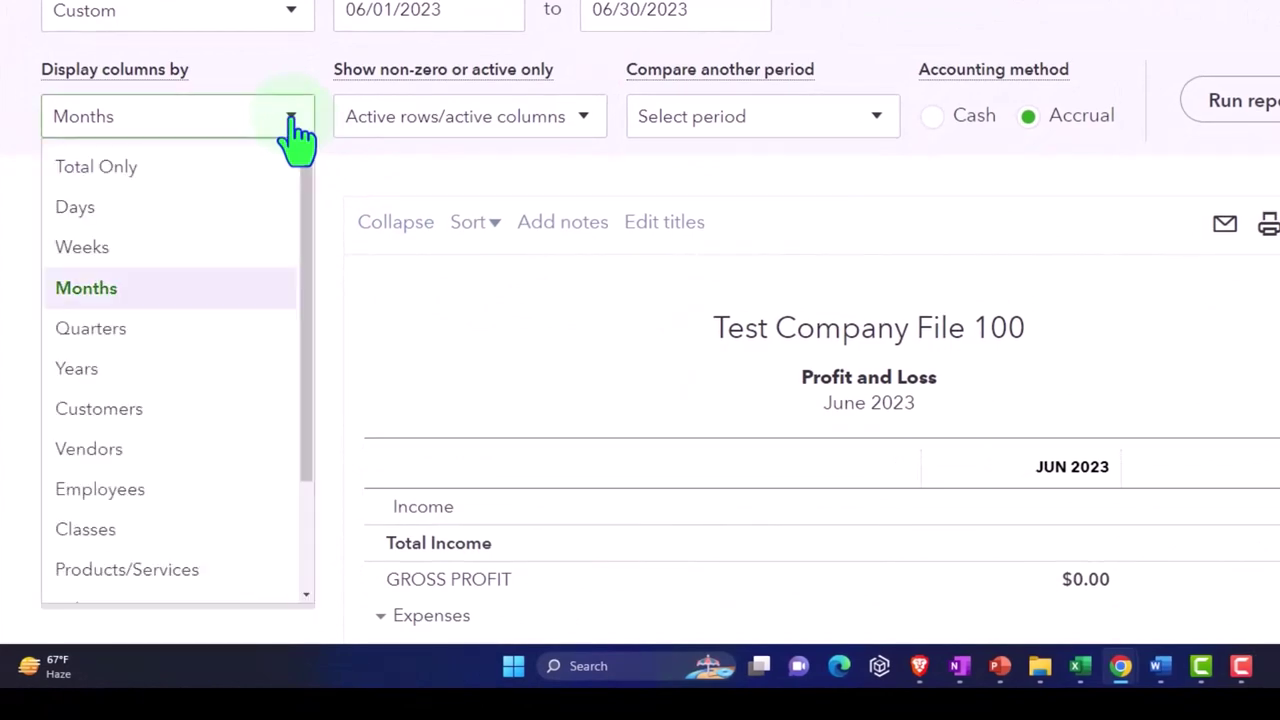
left_click(171, 529)
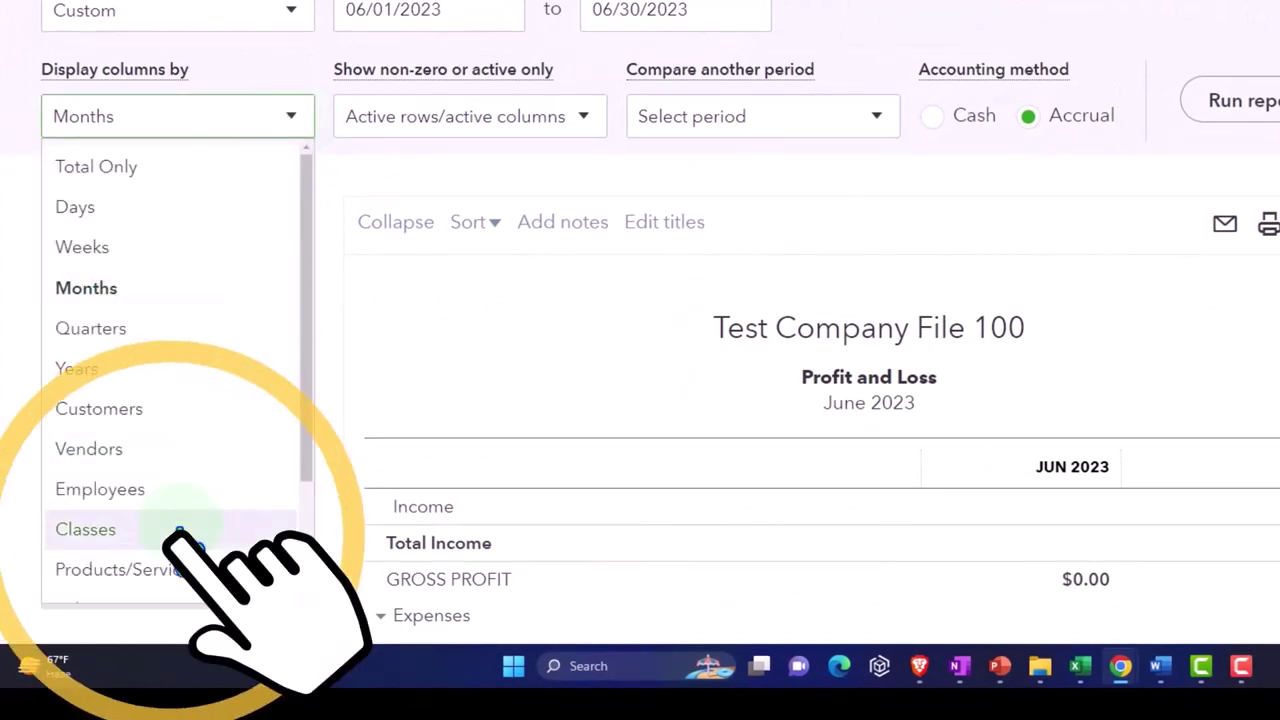
left_click(1195, 106)
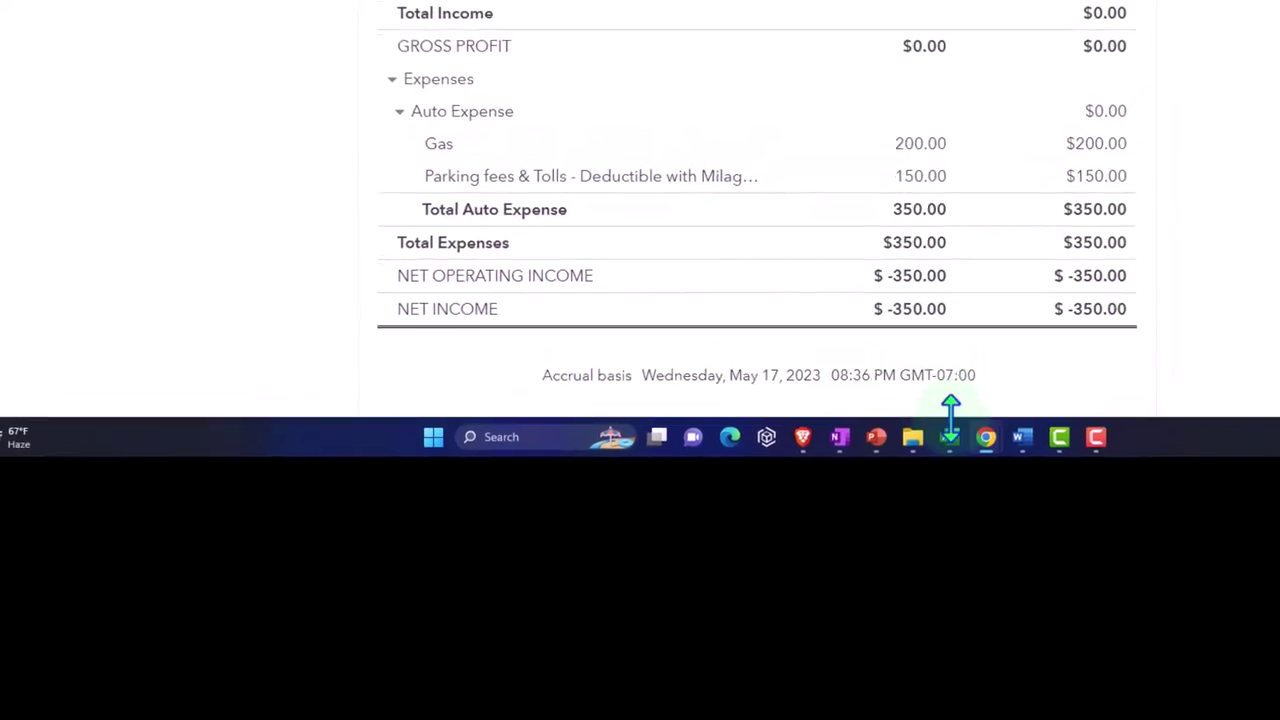
Glance at the filtered June mileage sheet in Excel, then minimize it
left_click(844, 613)
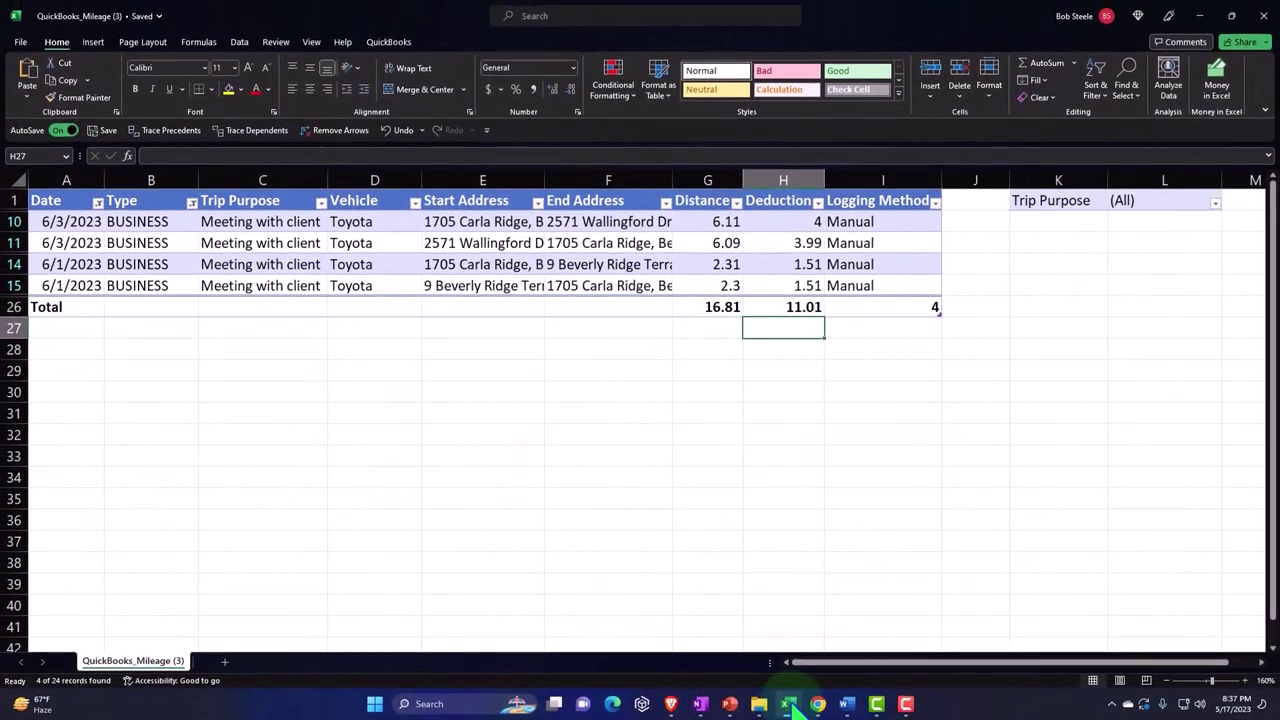
left_click(791, 706)
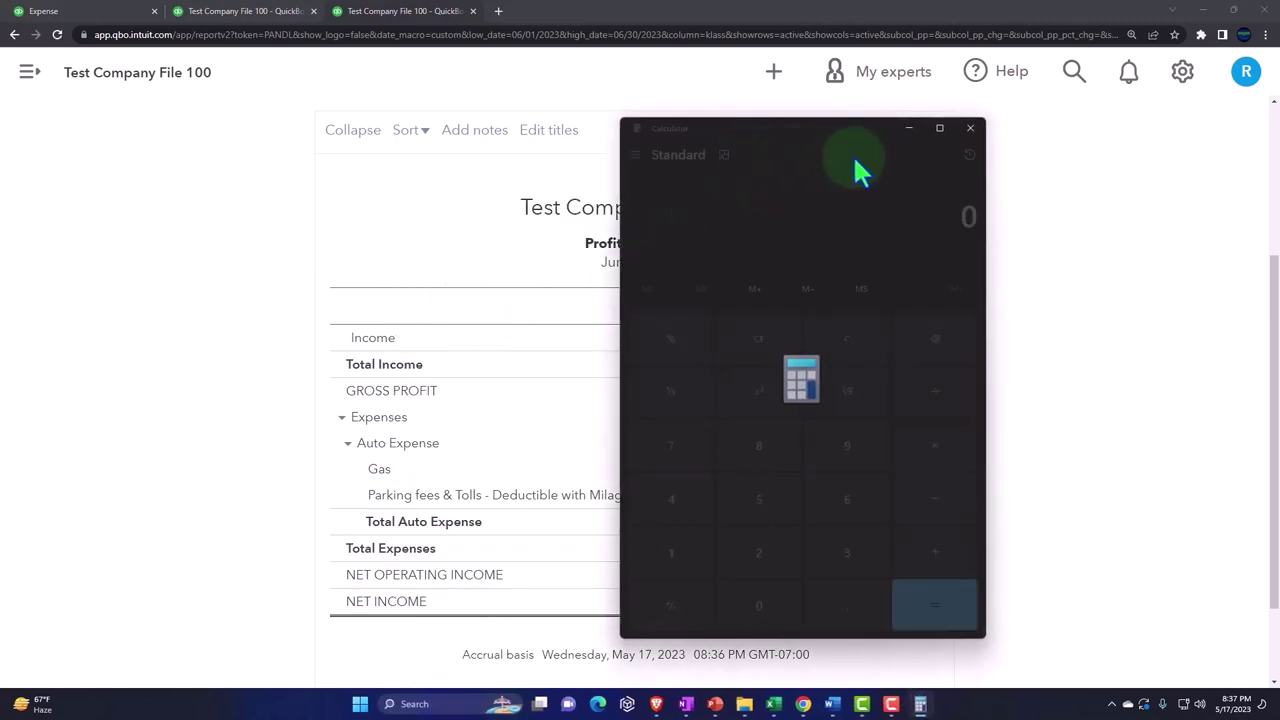
Enter 200 in a compact always-on-top Calculator, then start a new journal entry
left_click(726, 155)
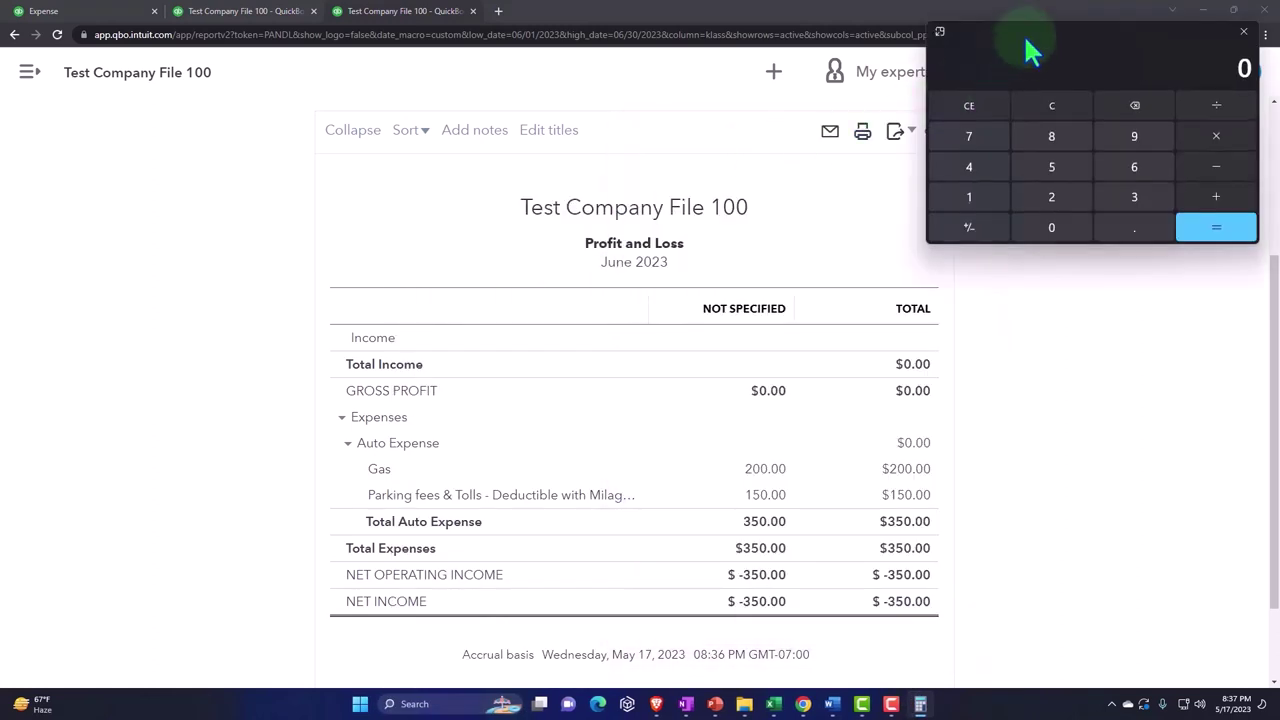
mouse_move(1033, 53)
left_mouse_down()
mouse_move(1064, 218)
mouse_move(1040, 237)
left_mouse_up()
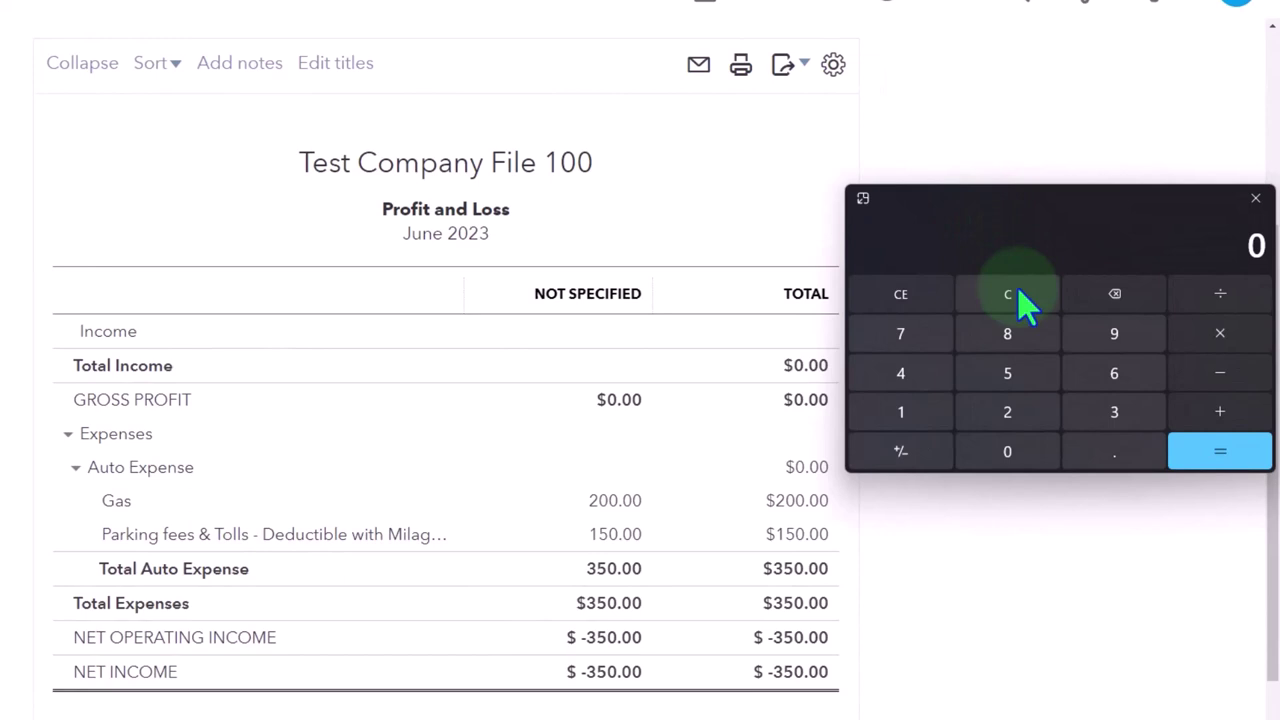
type("200")
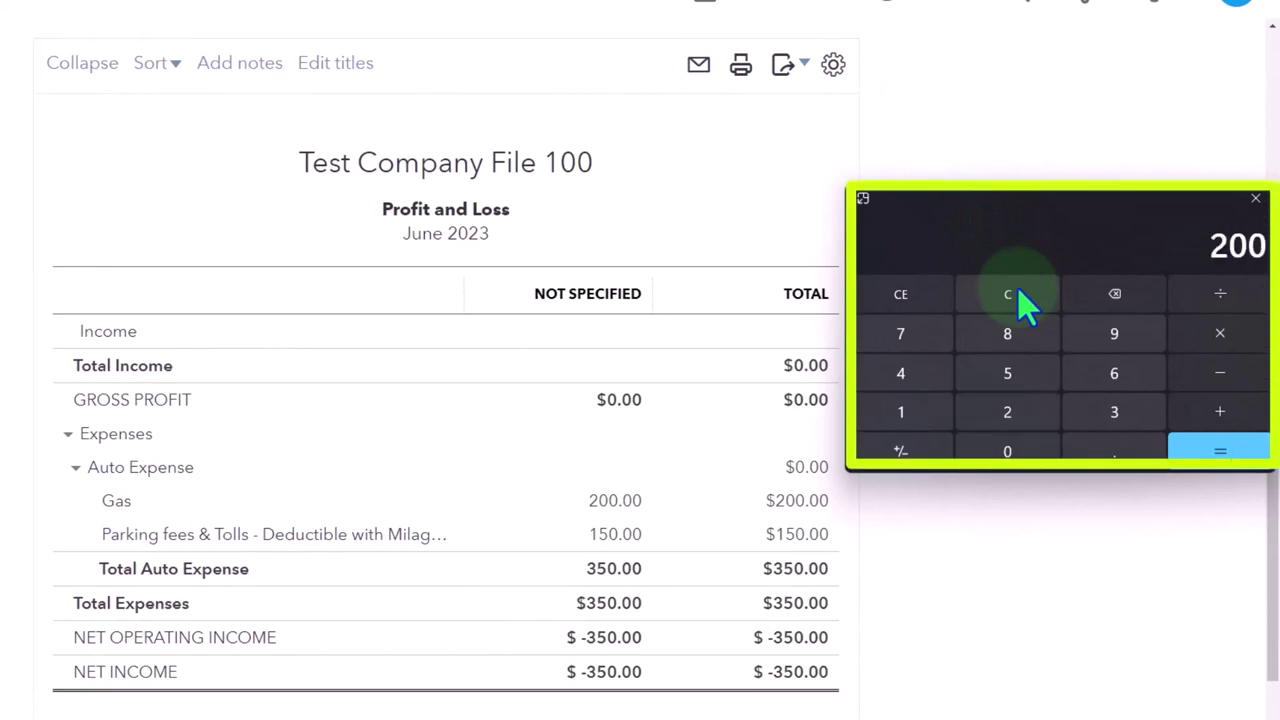
left_click_drag(1037, 229, 1278, 251)
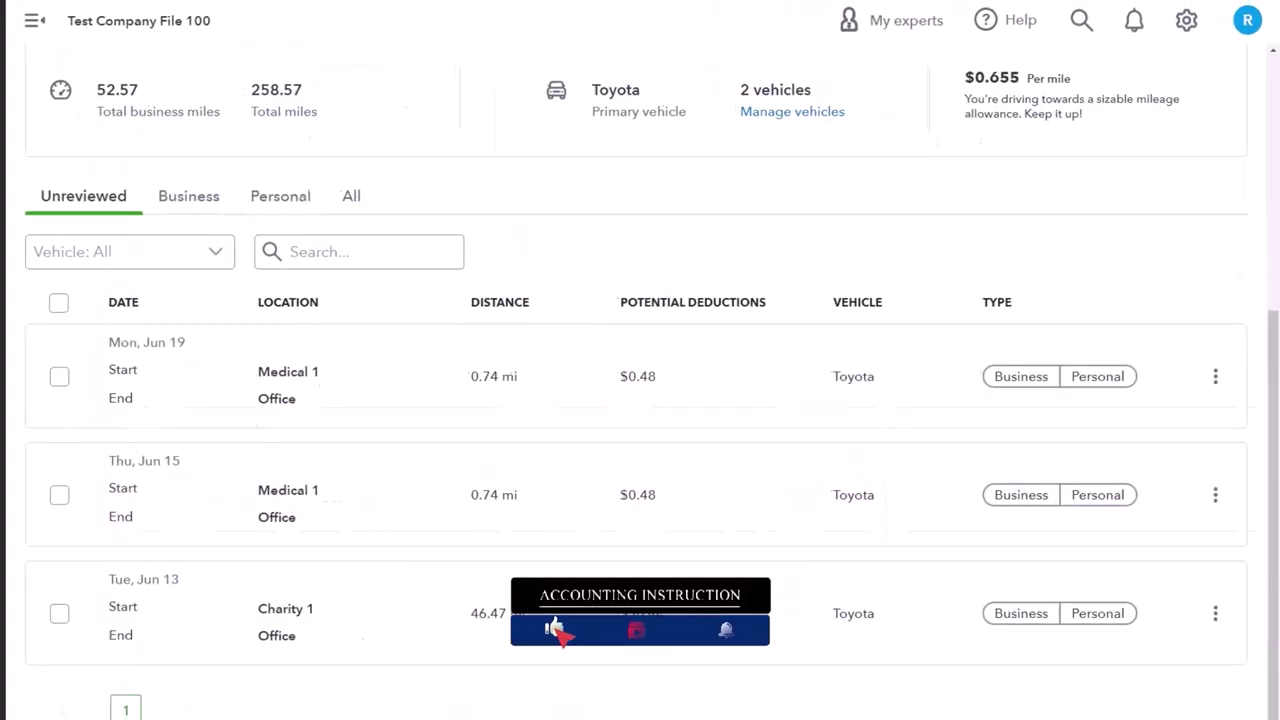
left_click(118, 140)
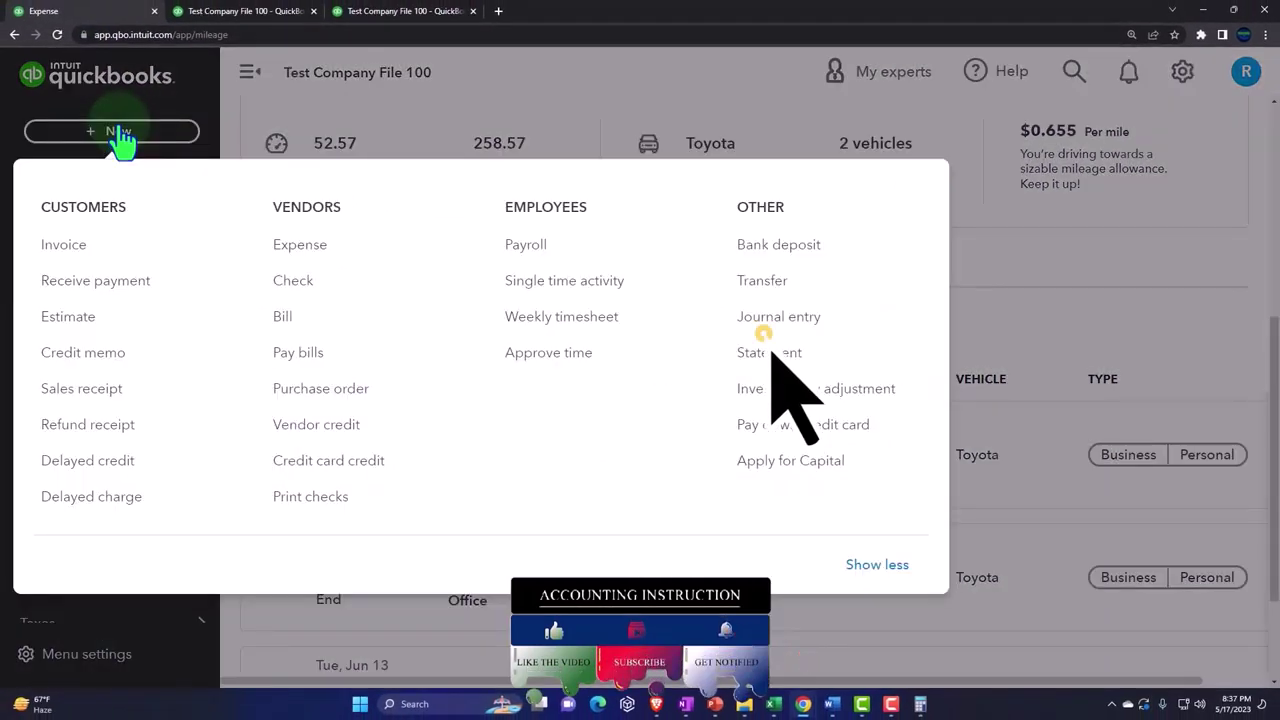
left_click(745, 318)
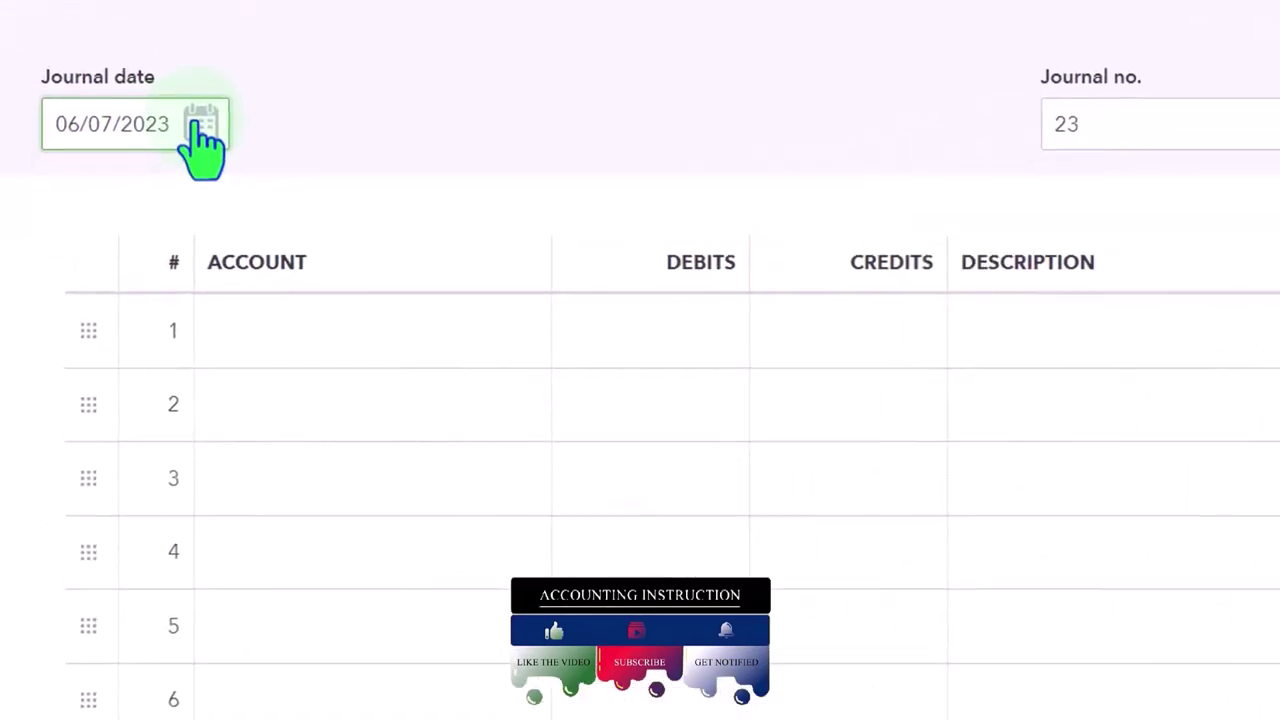
Date the journal entry June 30, 2023 and choose Auto Expense for line 1
left_click(200, 124)
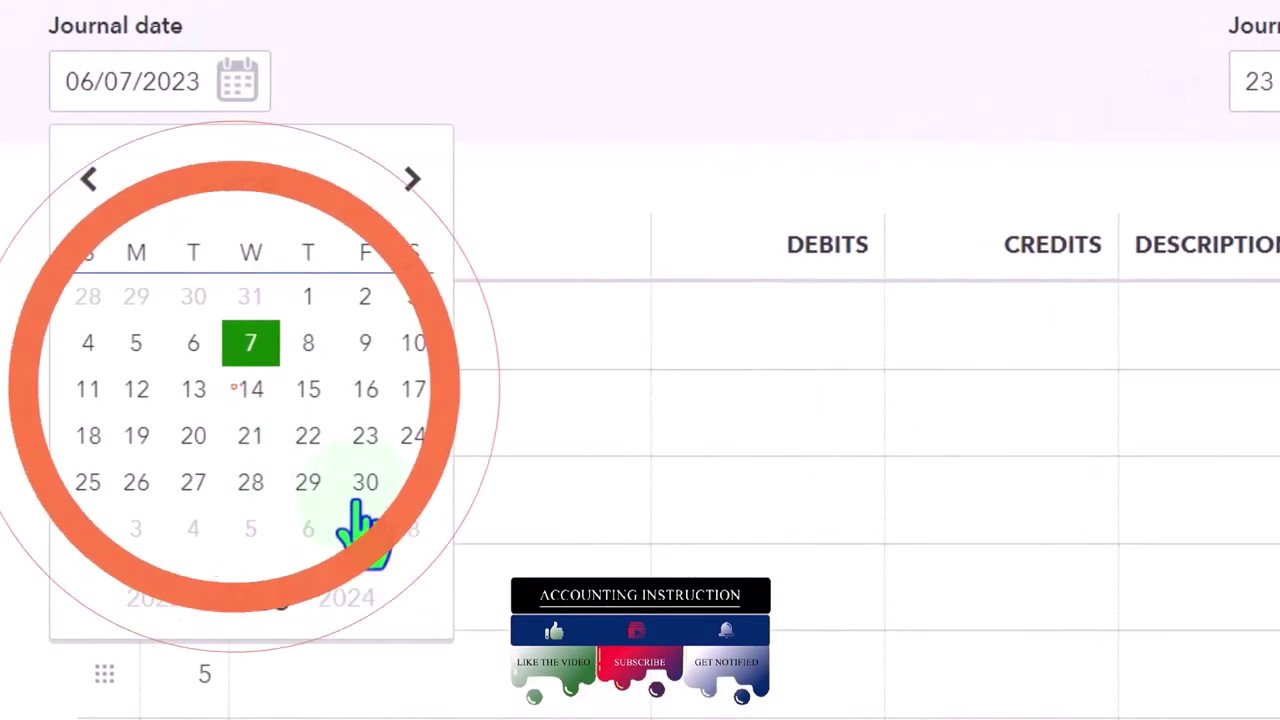
left_click(365, 485)
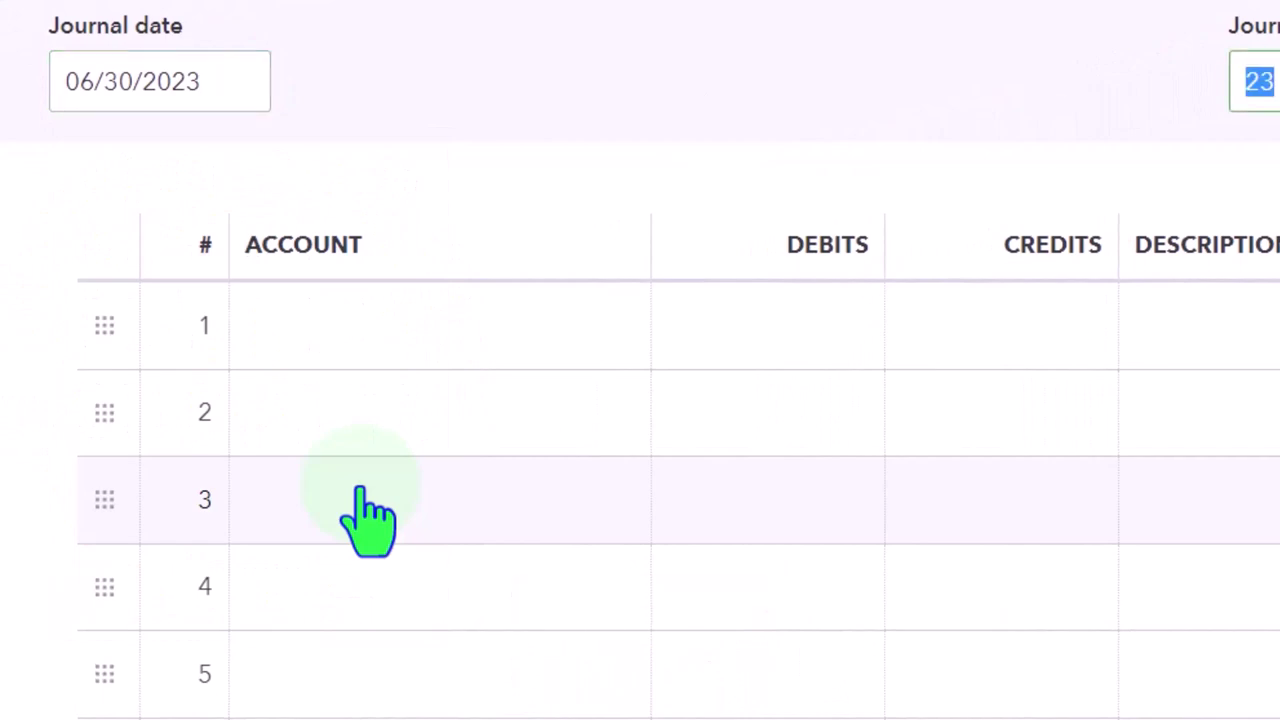
key("Tab")
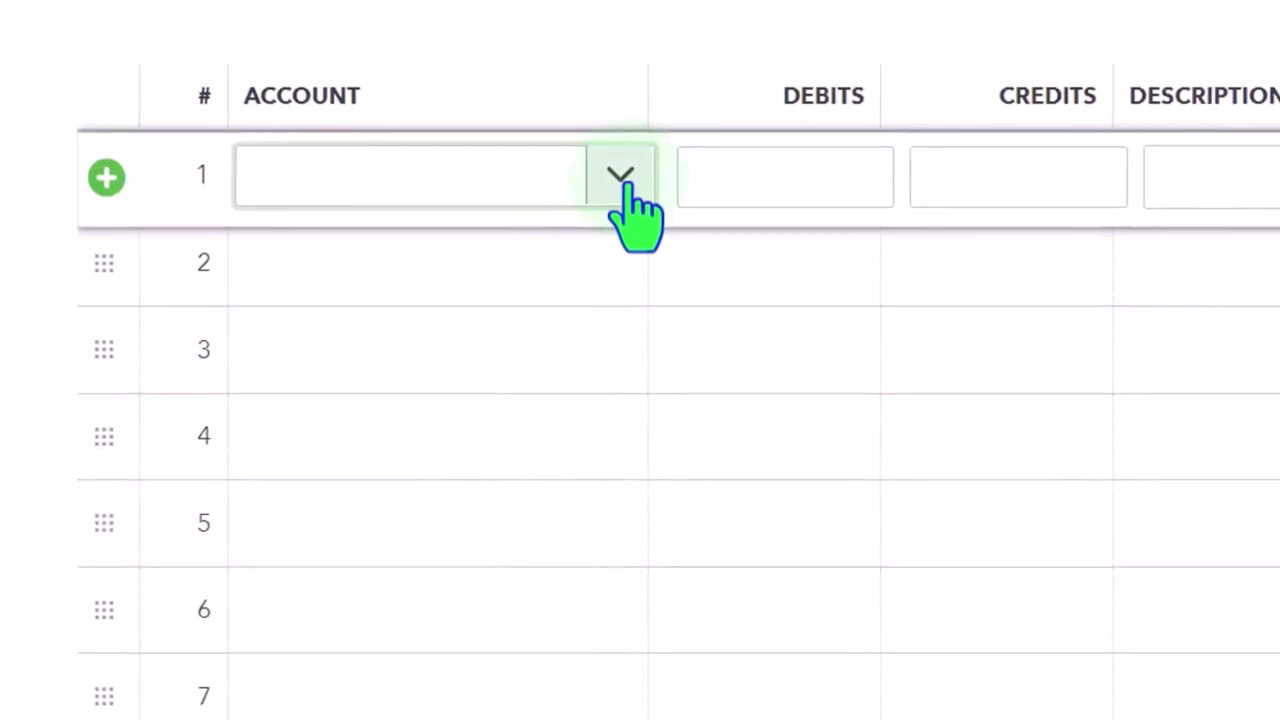
left_click(626, 182)
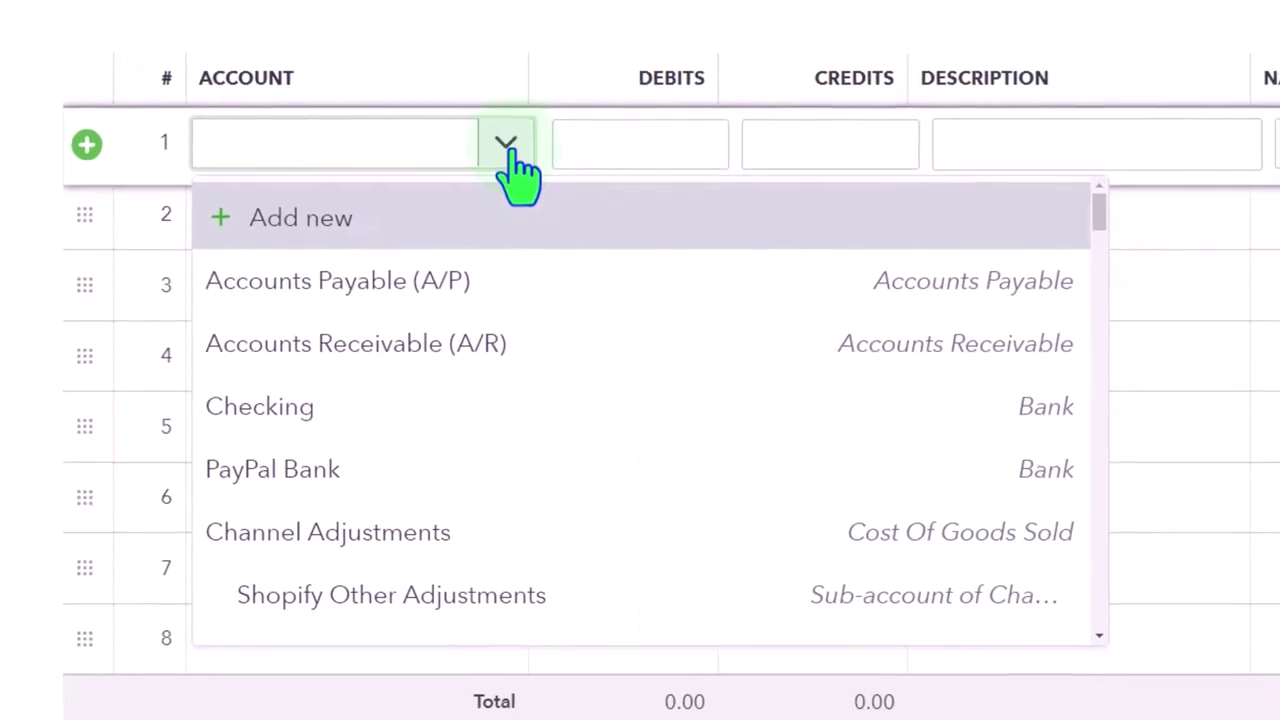
left_click(387, 150)
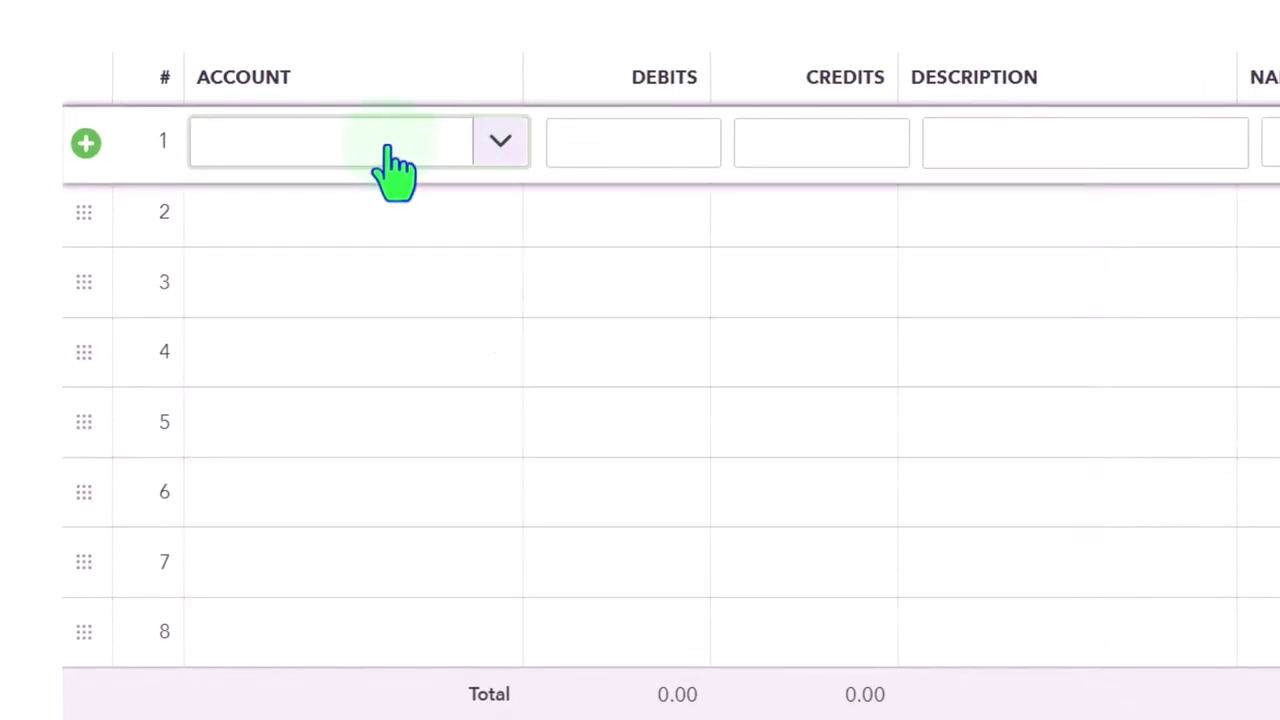
type("au")
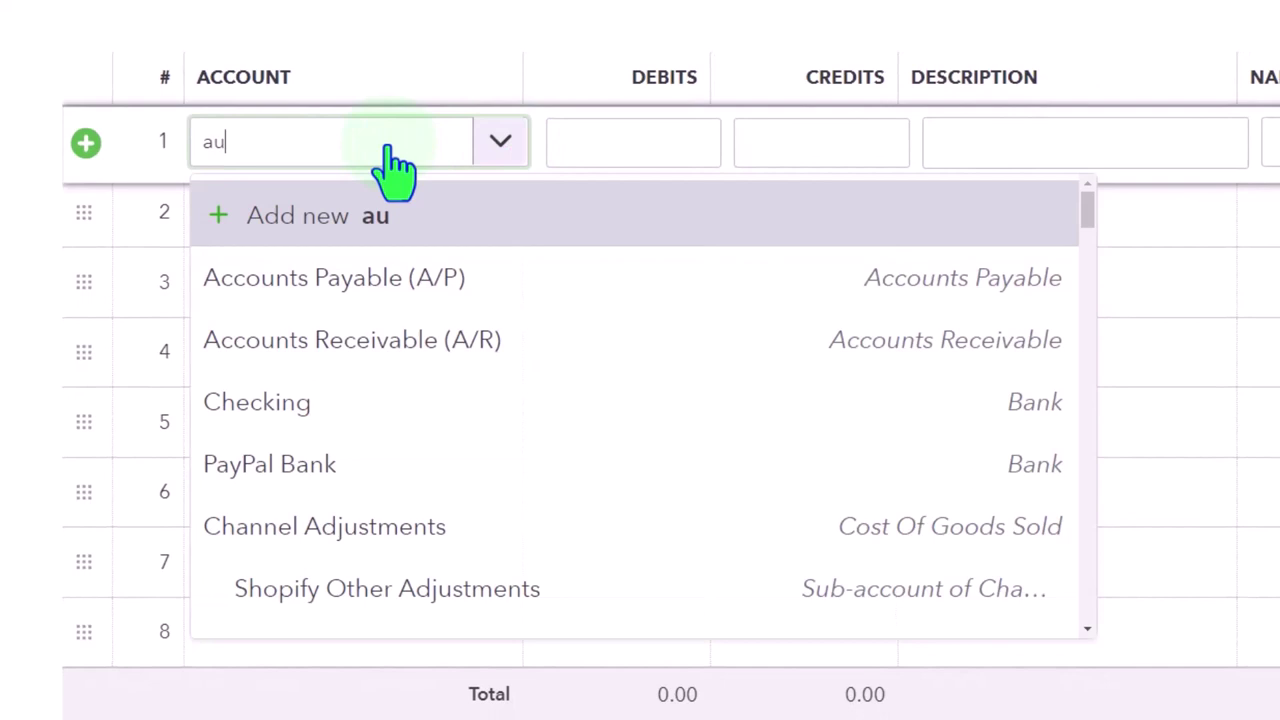
key("Down")
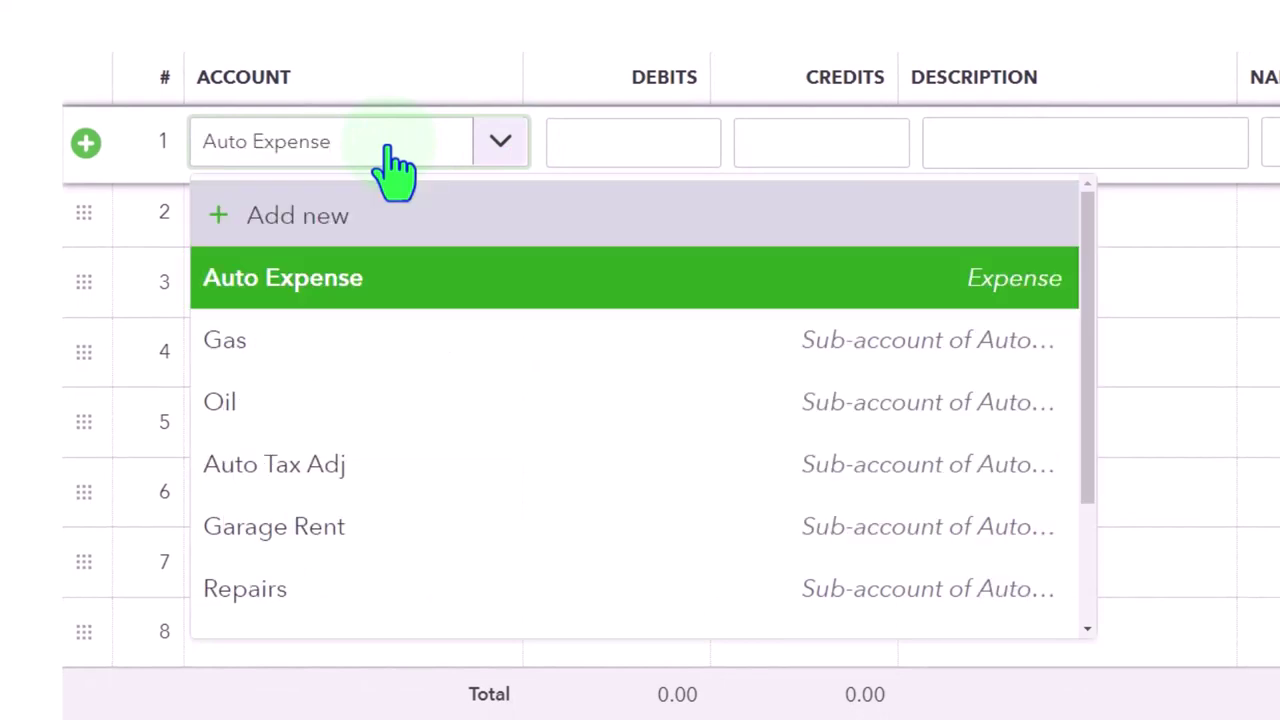
key("Tab")
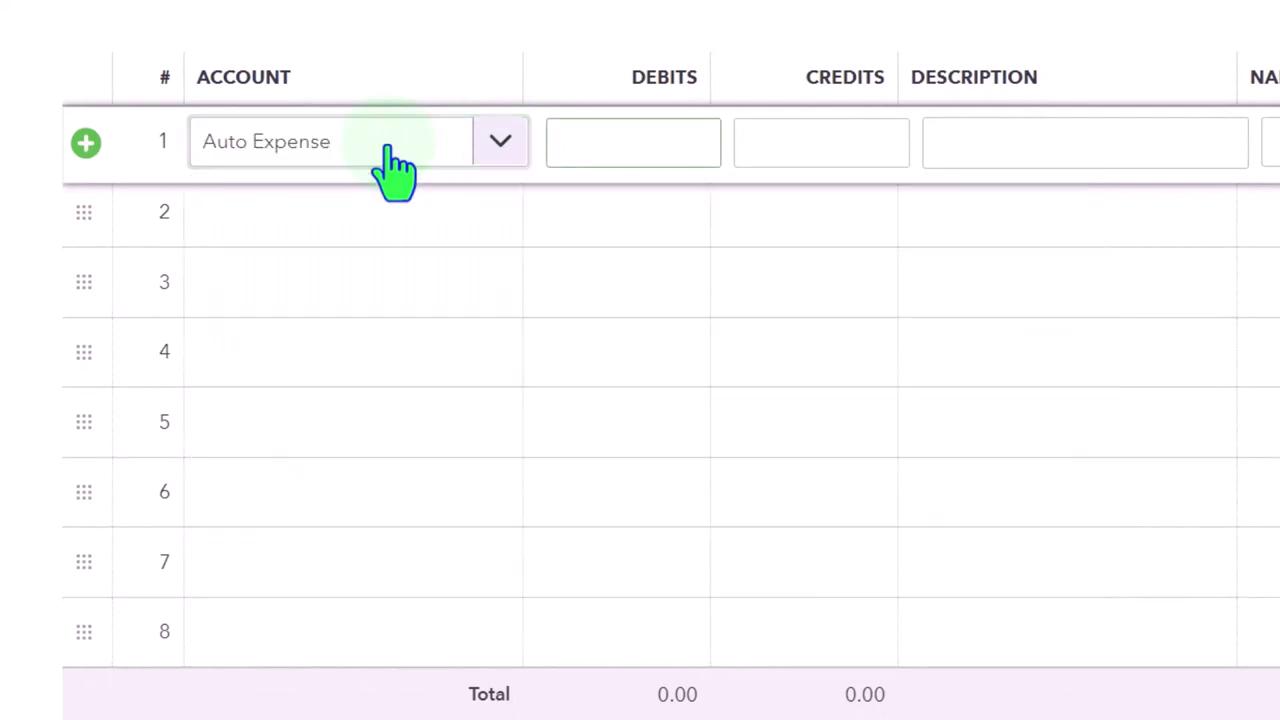
Enter a 200.00 debit on the first journal line
type("200")
key("Tab")
key("Tab")
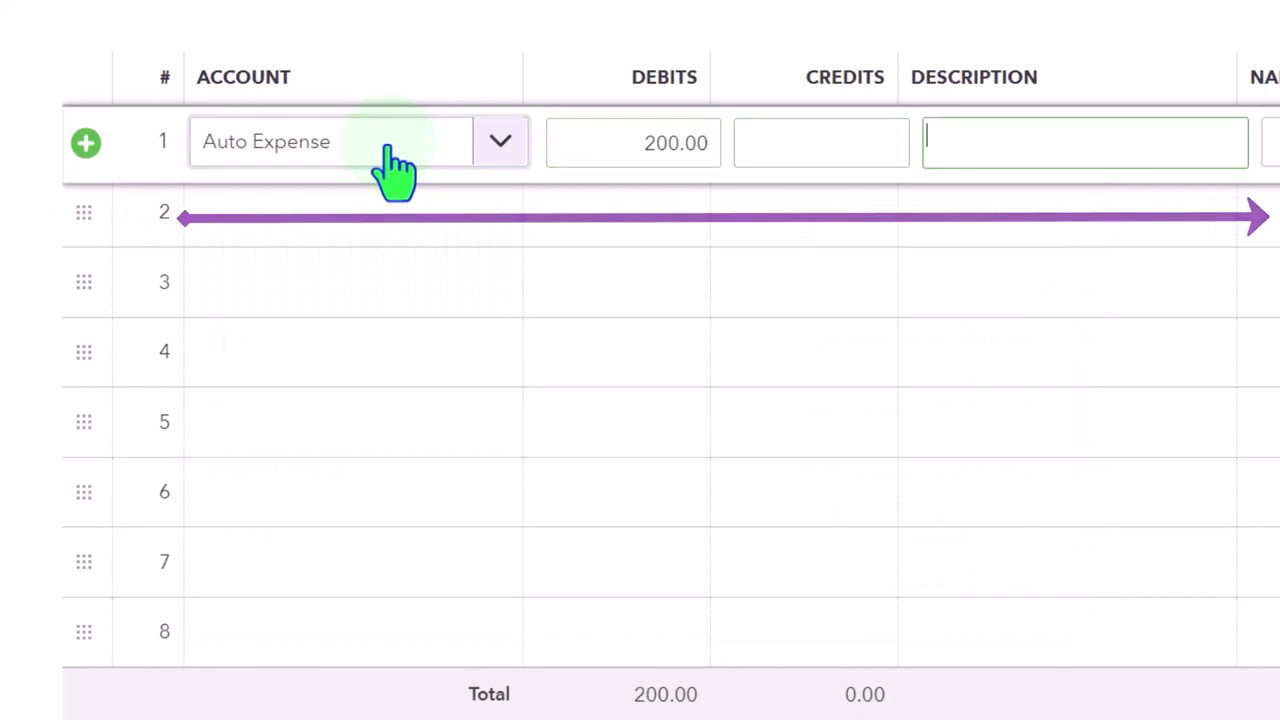
key("Tab")
key("Tab")
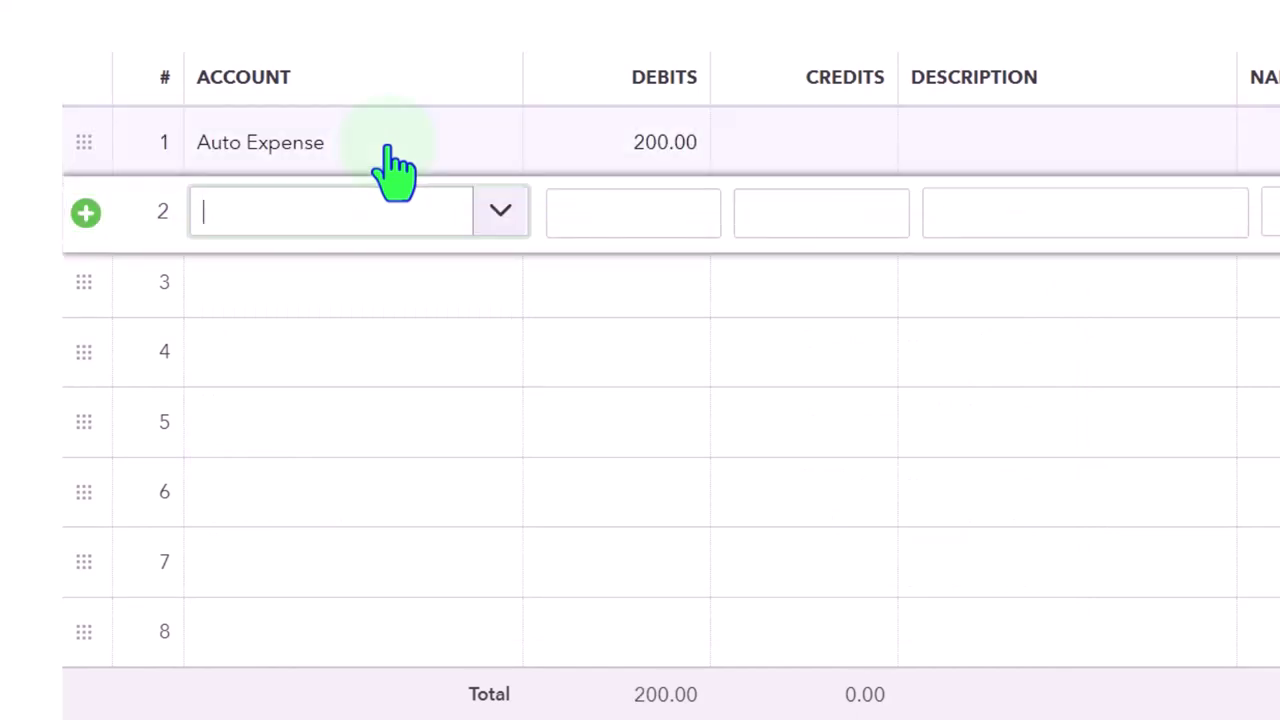
Set both journal lines' account to Auto Expense:Auto Tax Adj
type("au")
key("BackSpace")
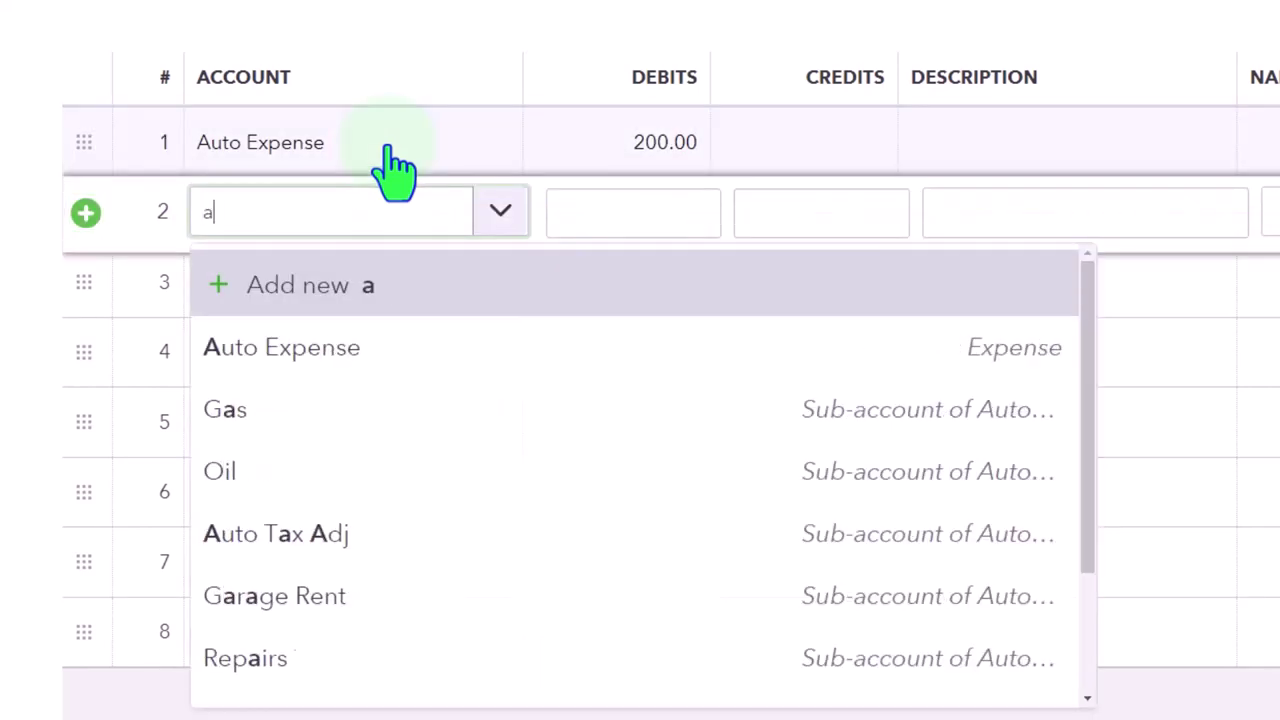
type("u")
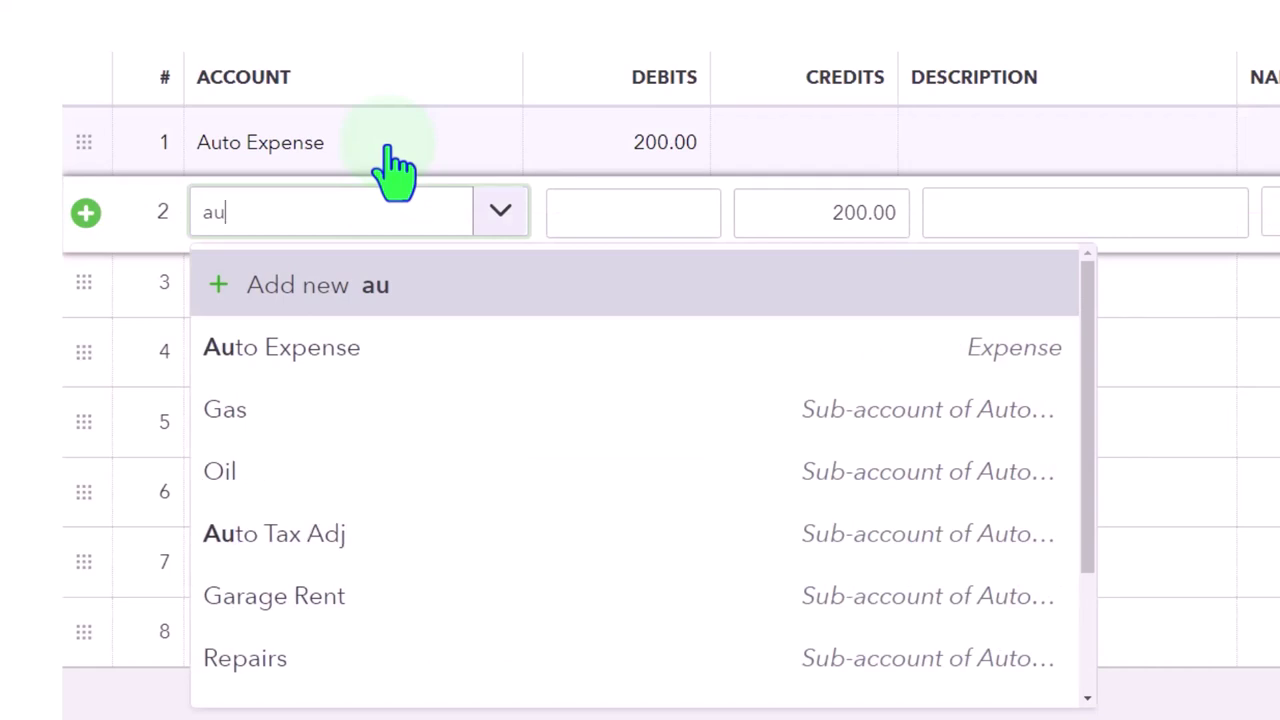
left_click(337, 538)
left_click(346, 150)
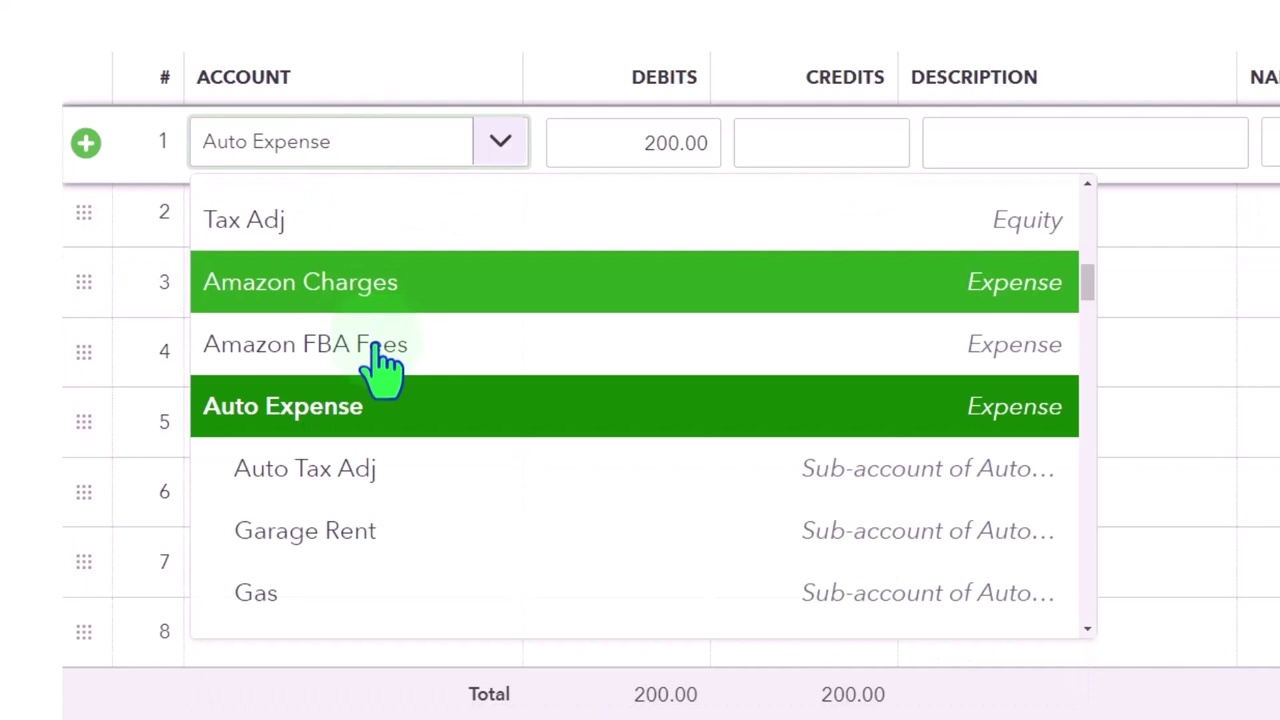
left_click(390, 470)
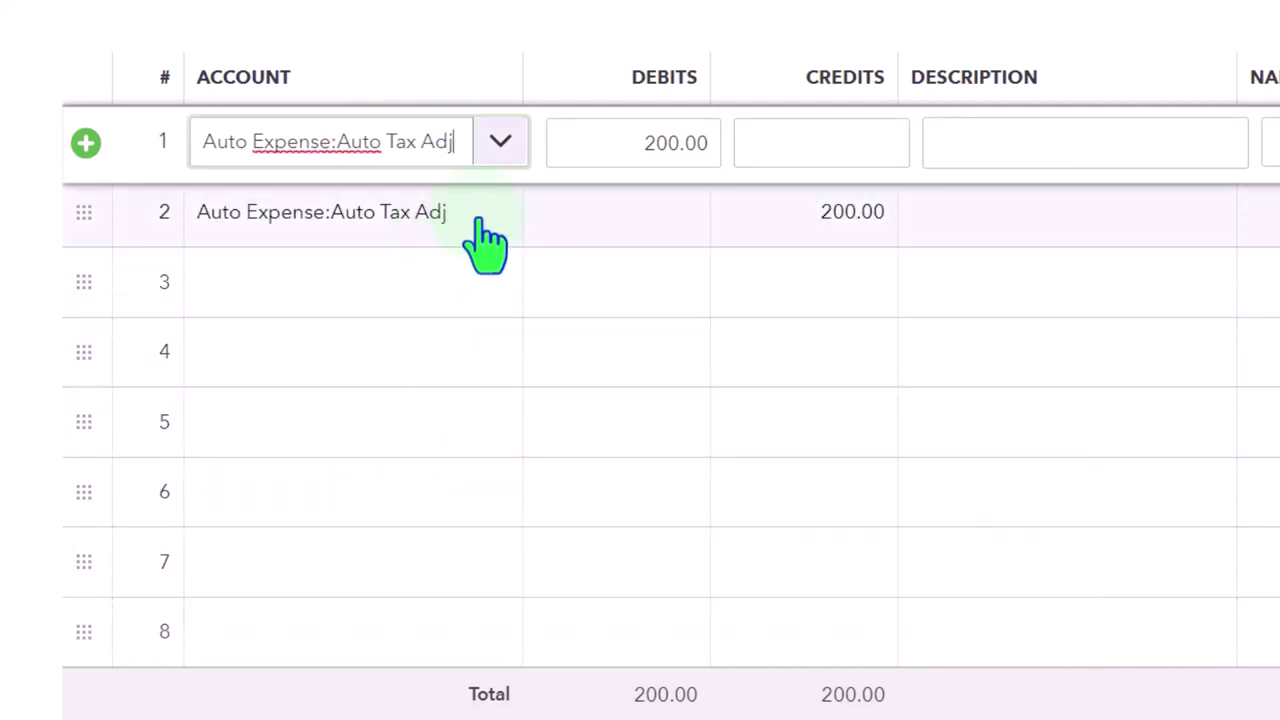
key("Tab")
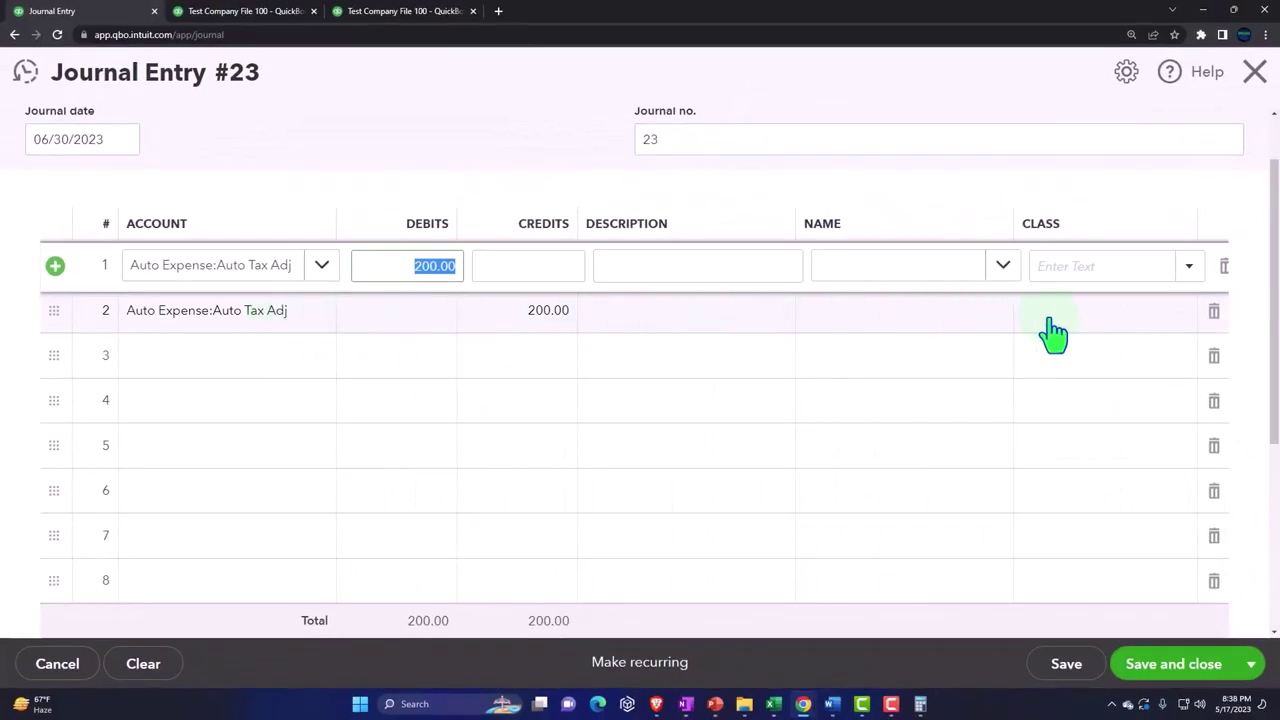
Give the debit line the Tax Adj class and save Journal Entry #23
left_click(1081, 318)
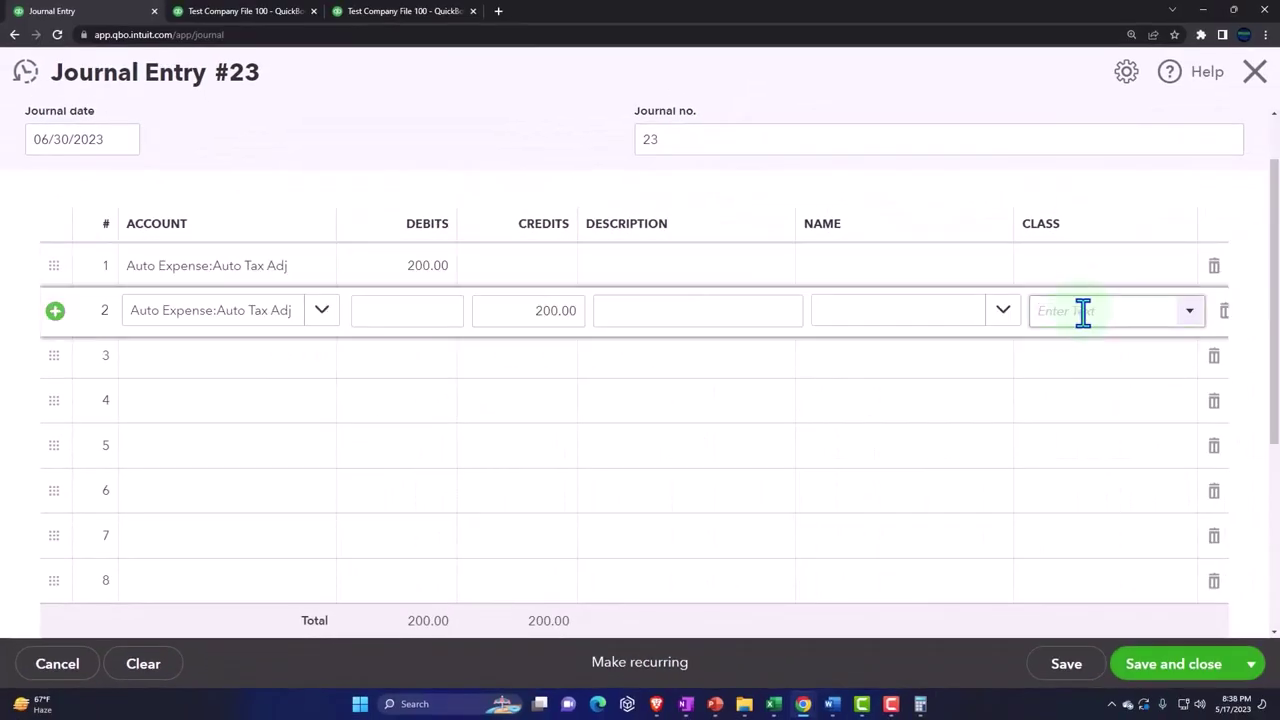
left_click(1093, 266)
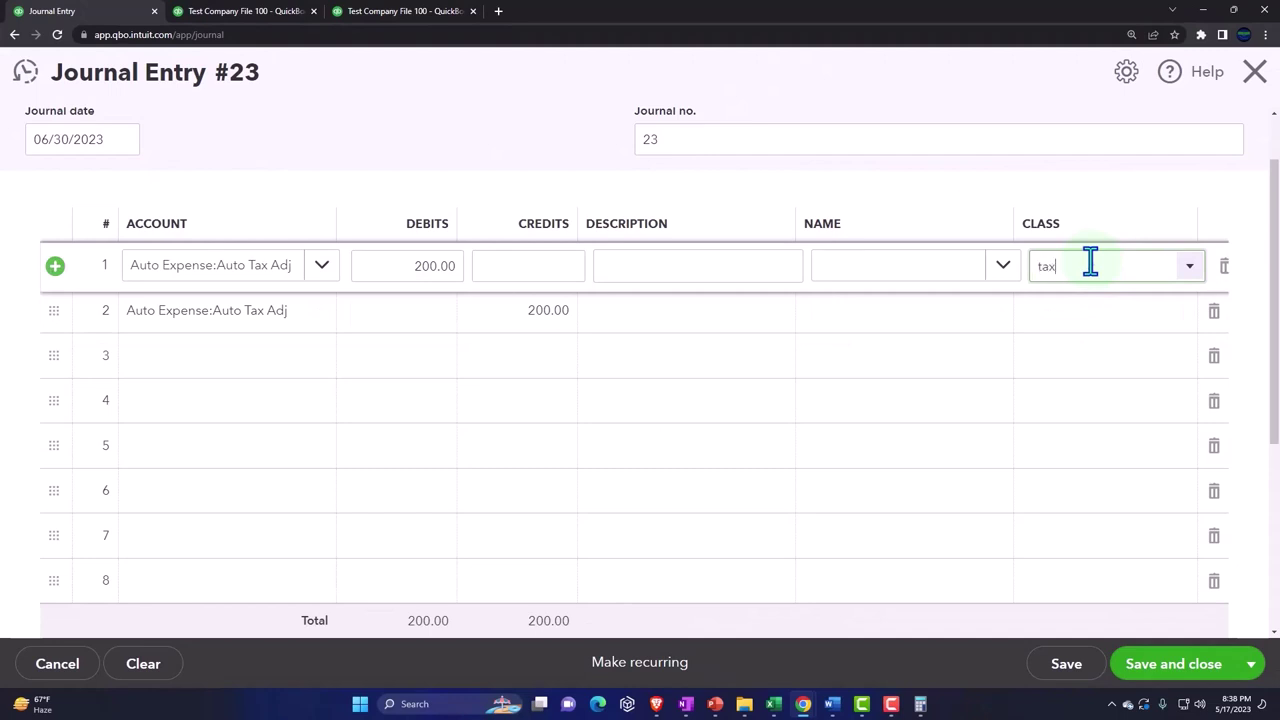
key("Down")
key("Return")
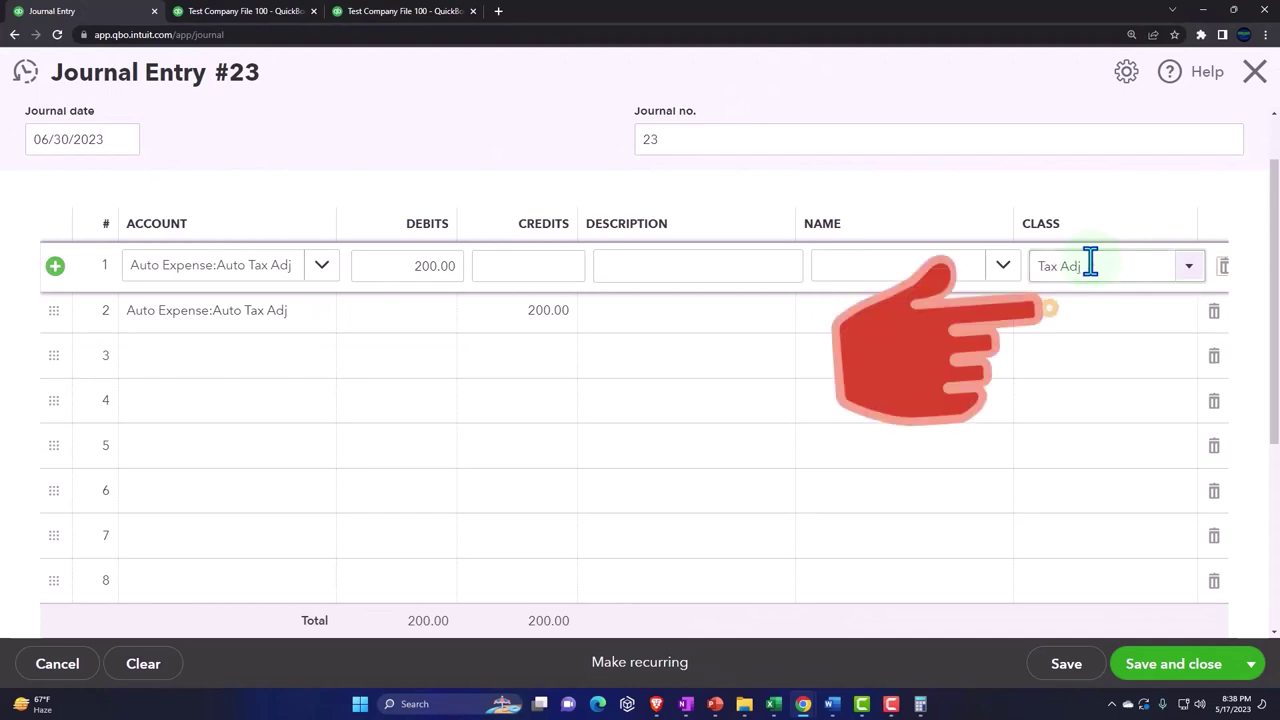
key("Tab")
key("Tab")
key("Tab")
key("Tab")
key("Tab")
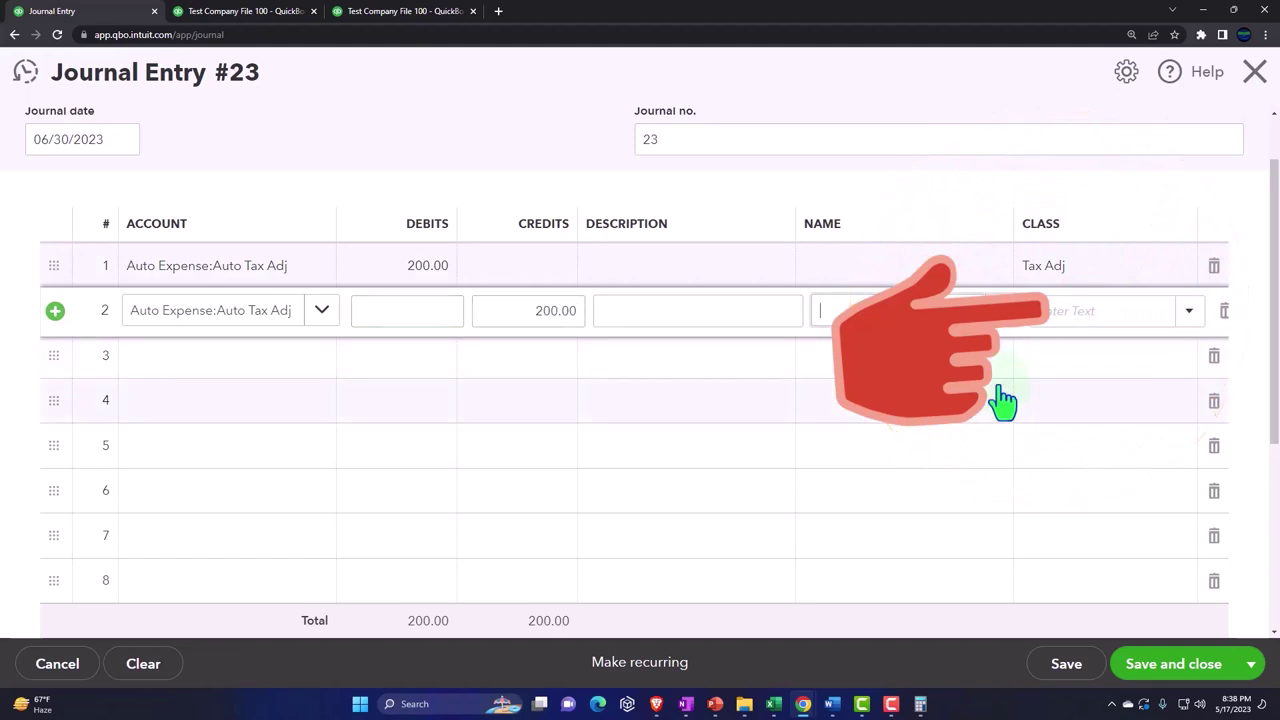
left_click(1003, 400)
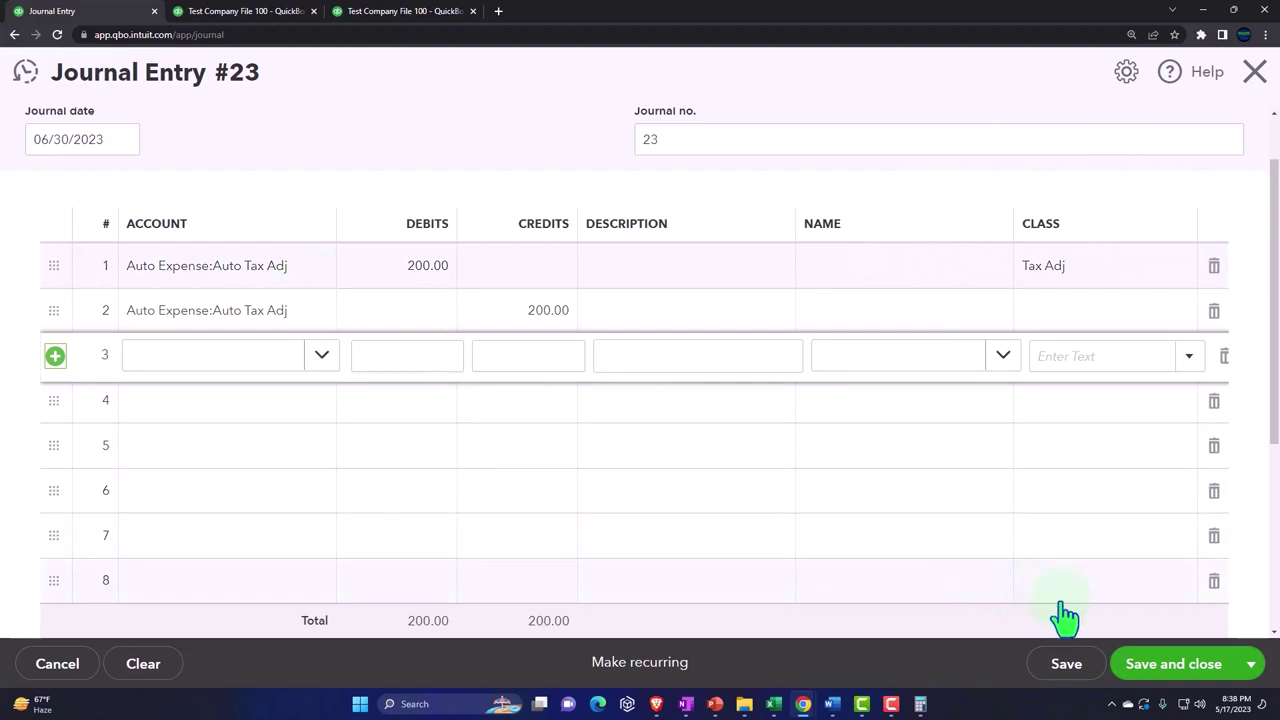
left_click(1160, 672)
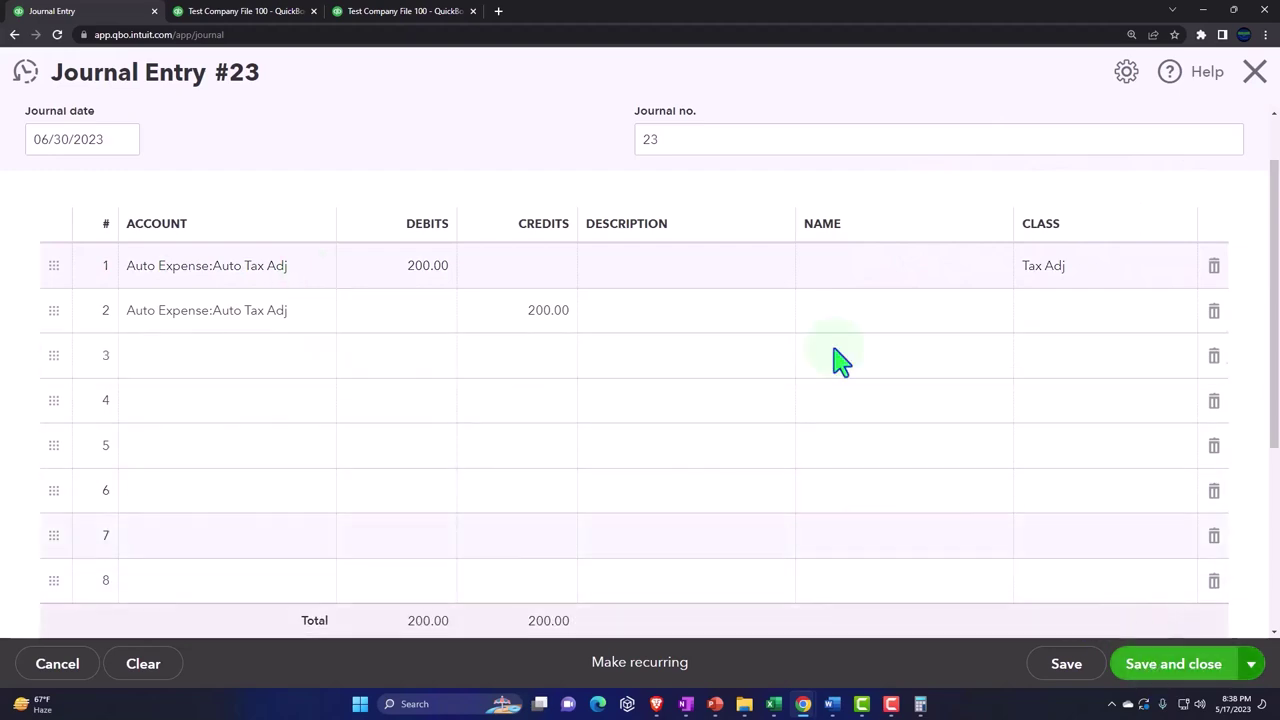
Rerun the June Profit and Loss by class so Auto Tax Adj shows 200.00 under Tax Adj
left_click(440, 12)
scroll(566, 449, "up", 3)
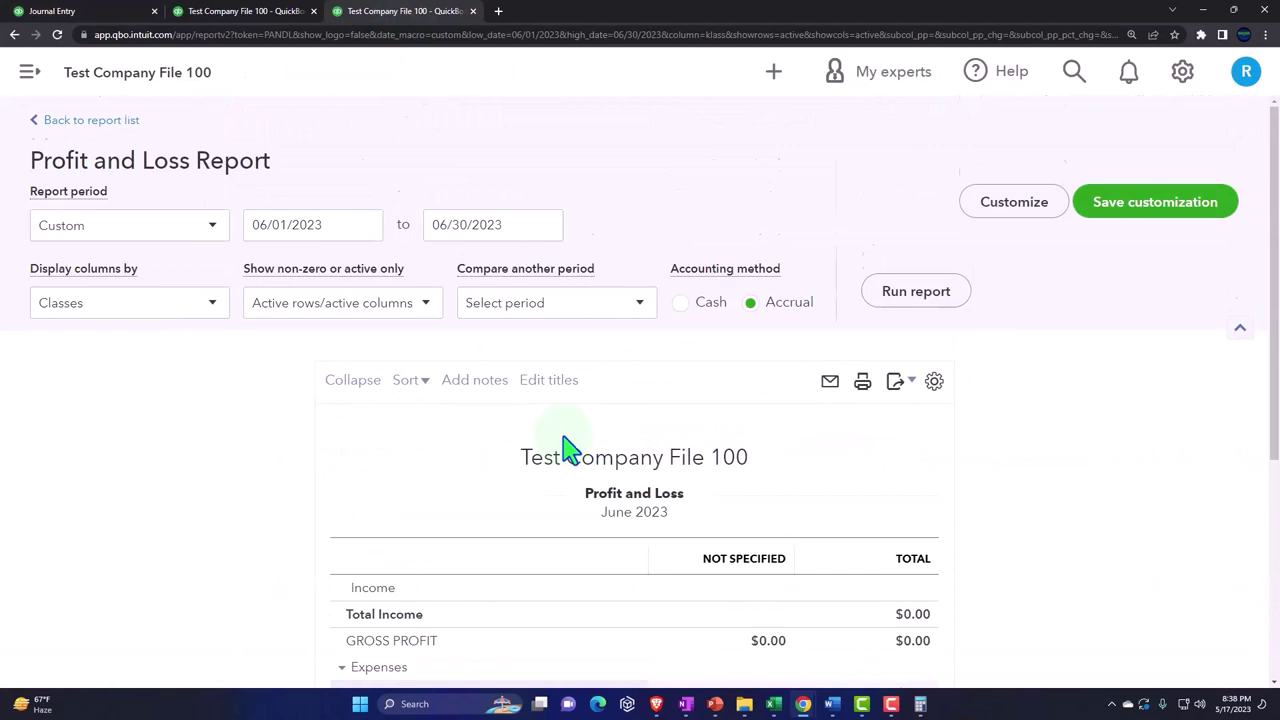
left_click(903, 306)
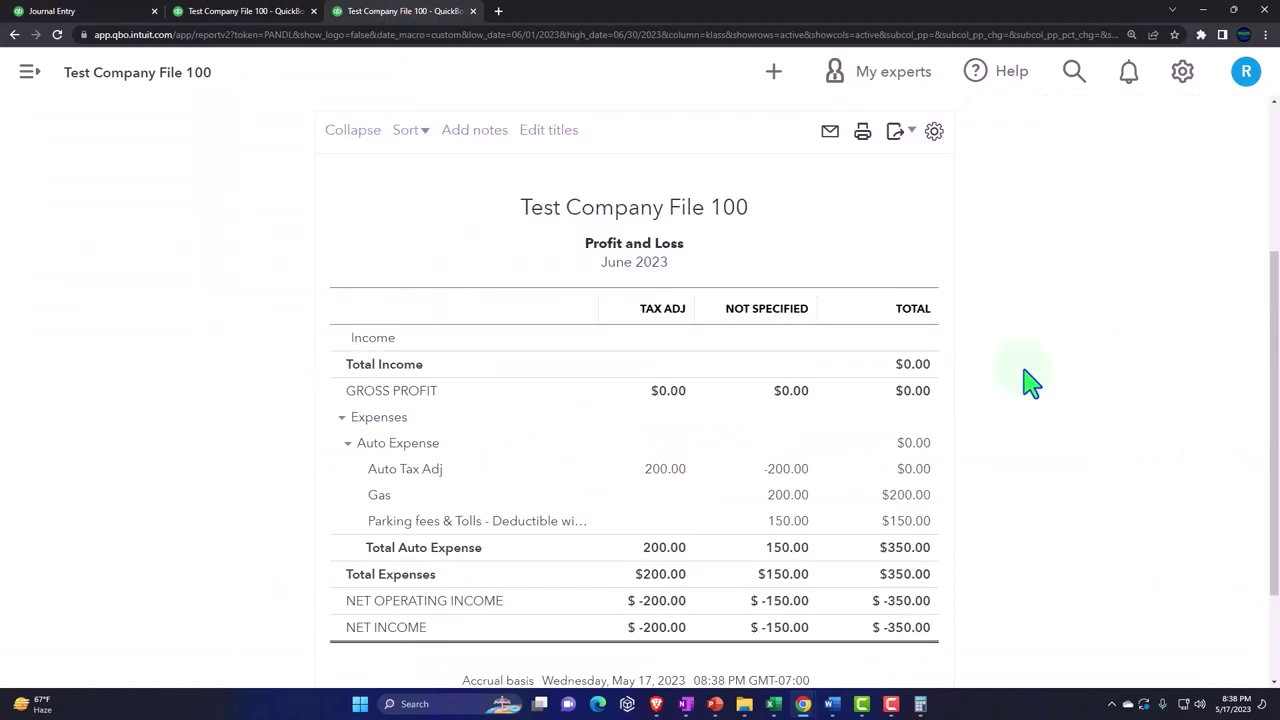
scroll(1030, 380, "down", 1)
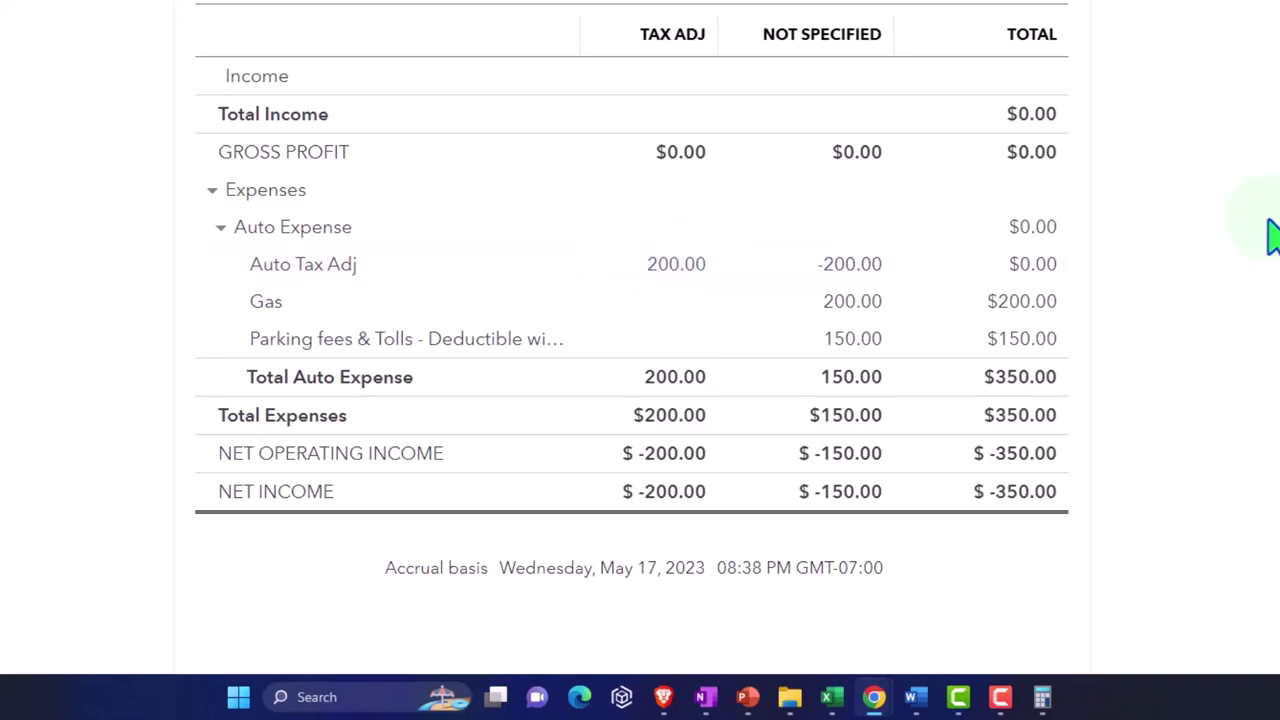
Check Excel's June totals (16.81 miles, 11.01 deduction) and enter 11.01 in a cleared Calculator
left_click(810, 702)
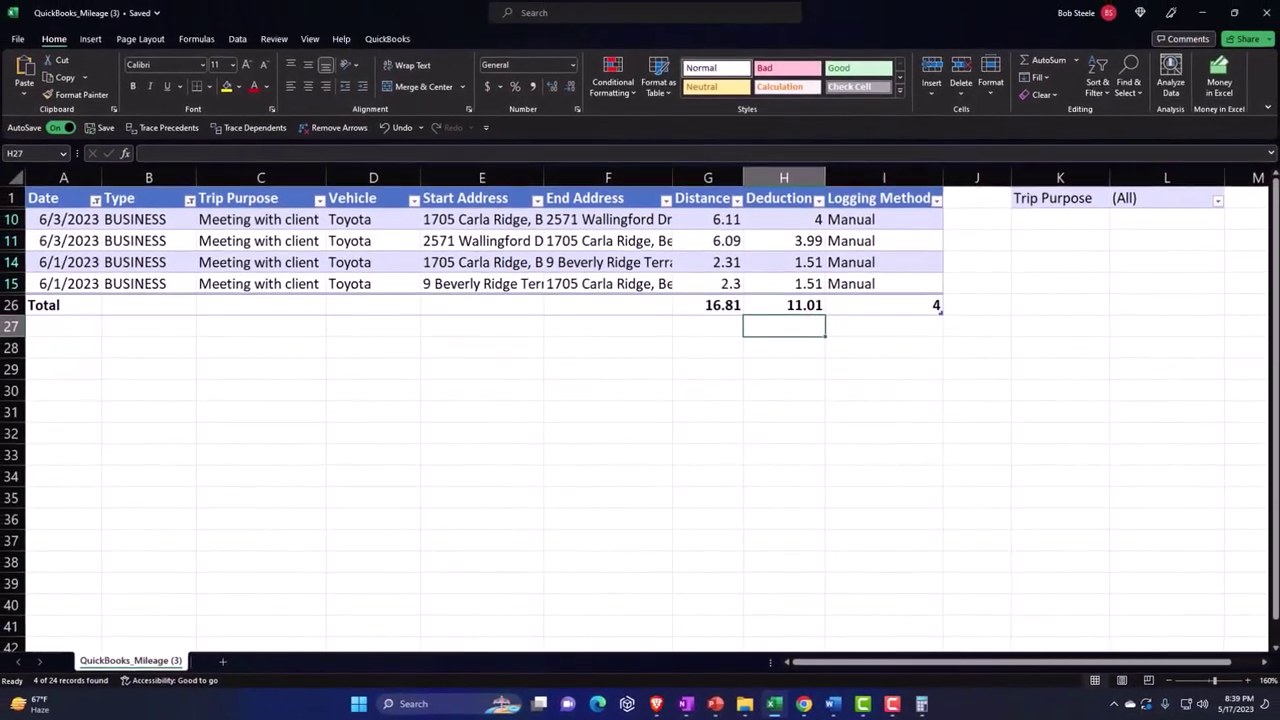
left_click(920, 704)
left_click_drag(924, 282, 897, 358)
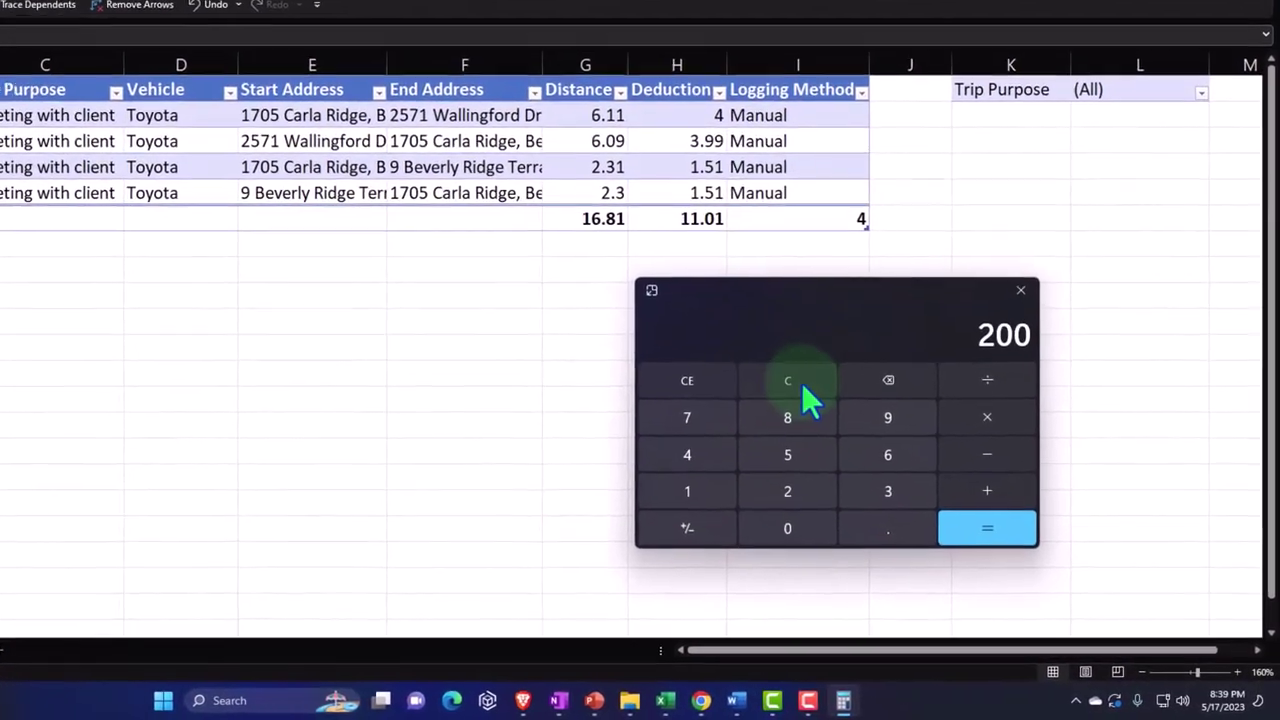
left_click(801, 383)
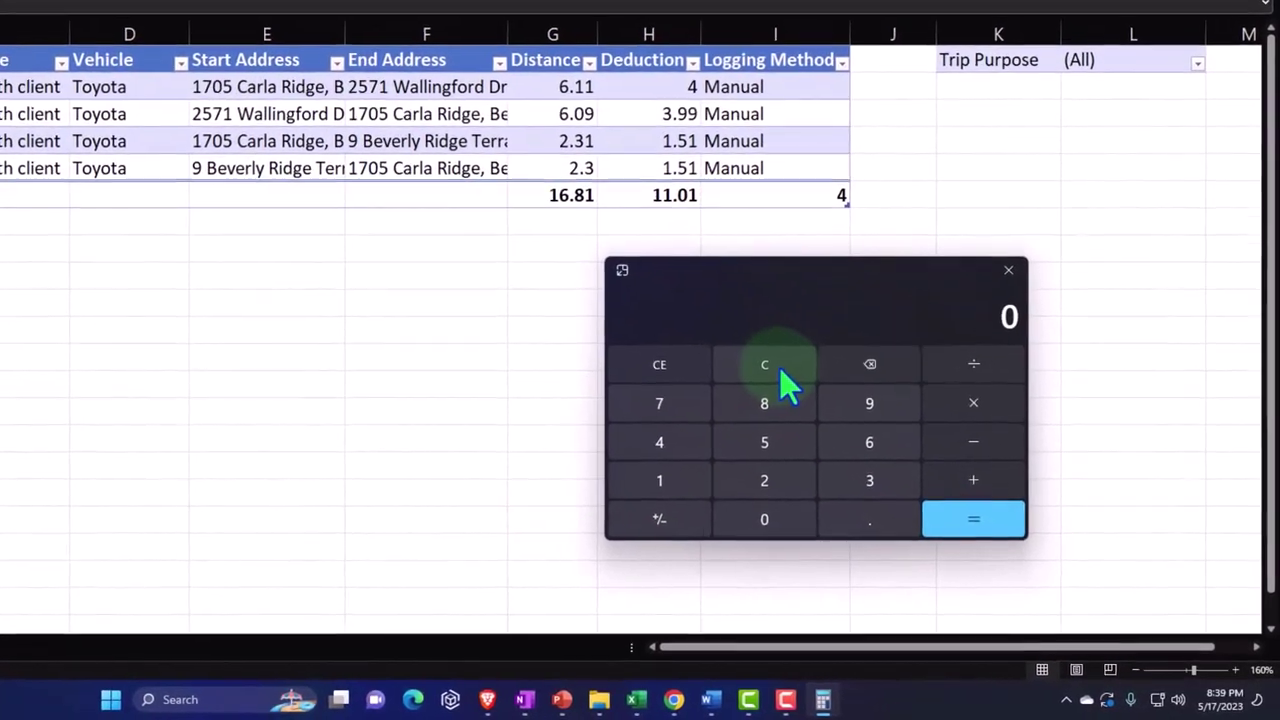
type("11.01")
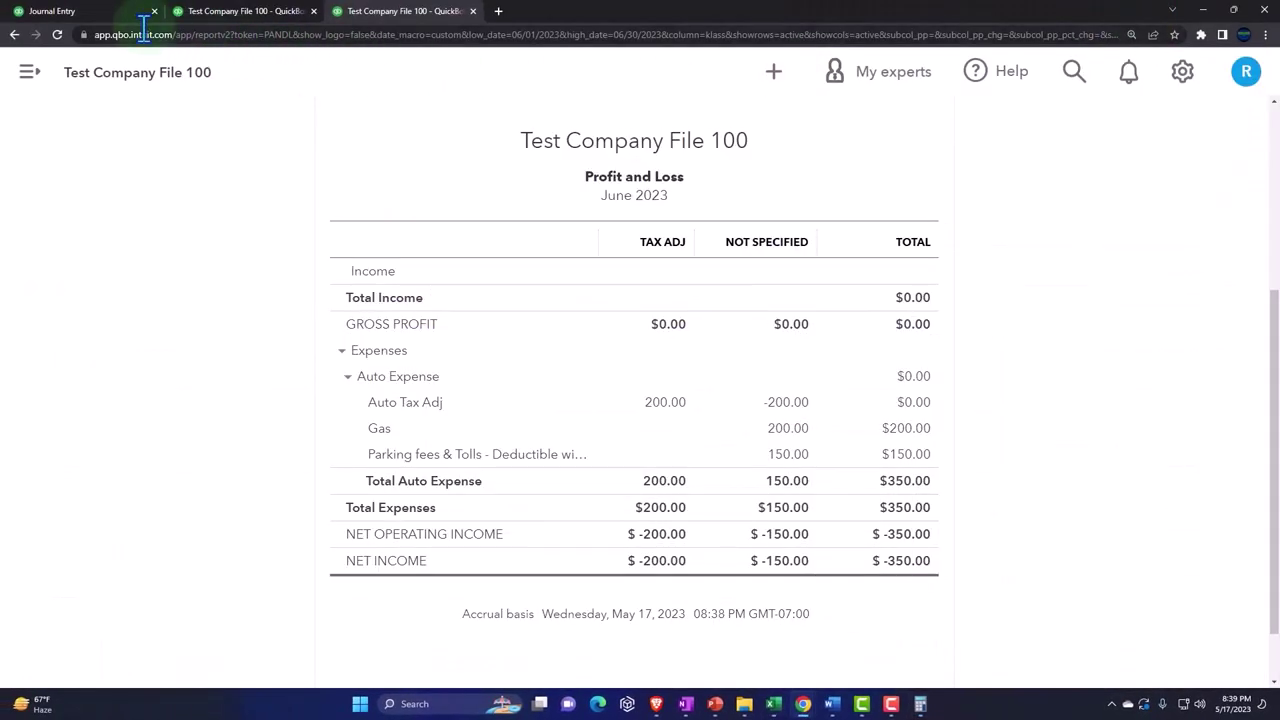
Limit the mileage page to 06/01/23–06/30/23, showing $11.01 and 16.81 miles, then return to Excel
scroll(410, 390, "up", 3)
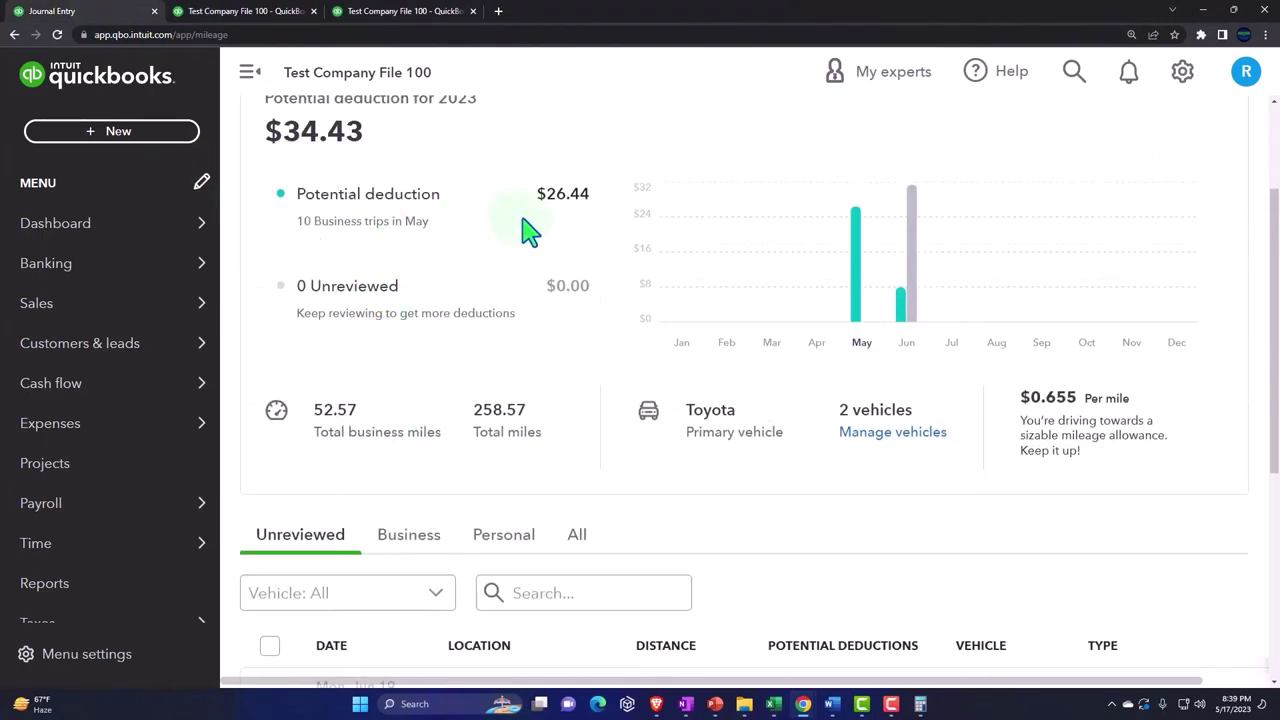
scroll(528, 232, "up", 1)
left_click(519, 158)
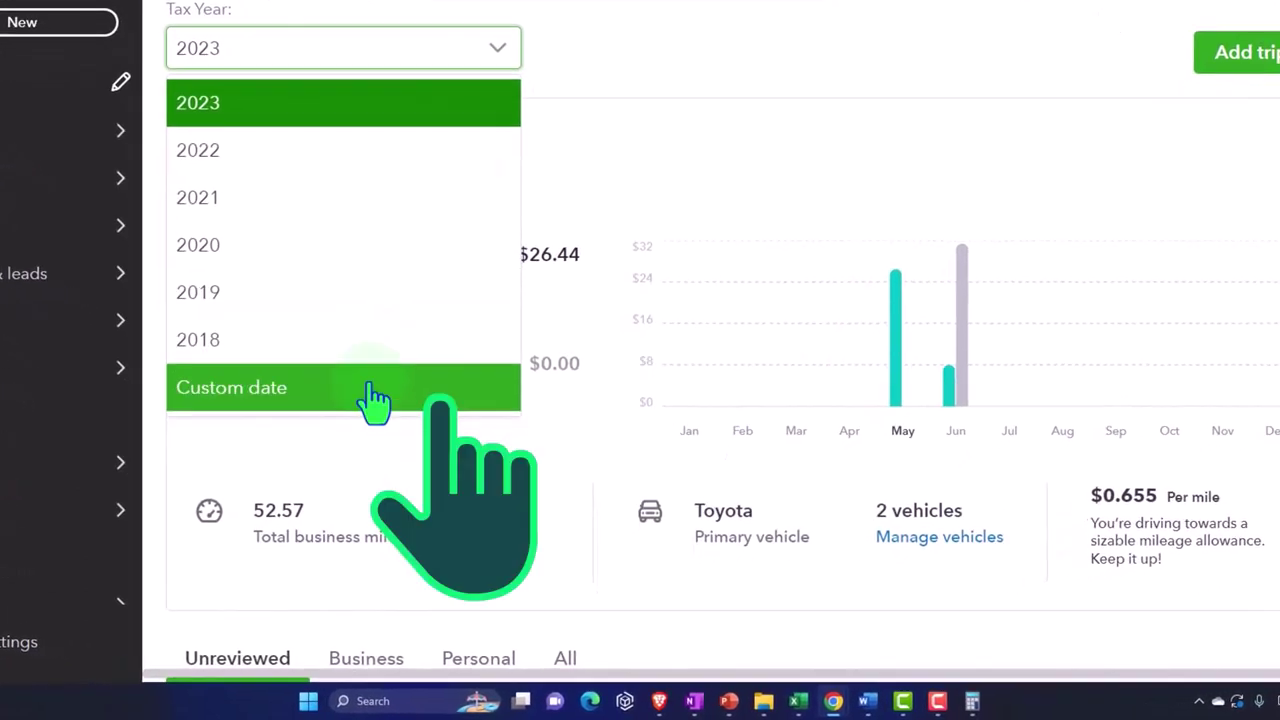
left_click(370, 396)
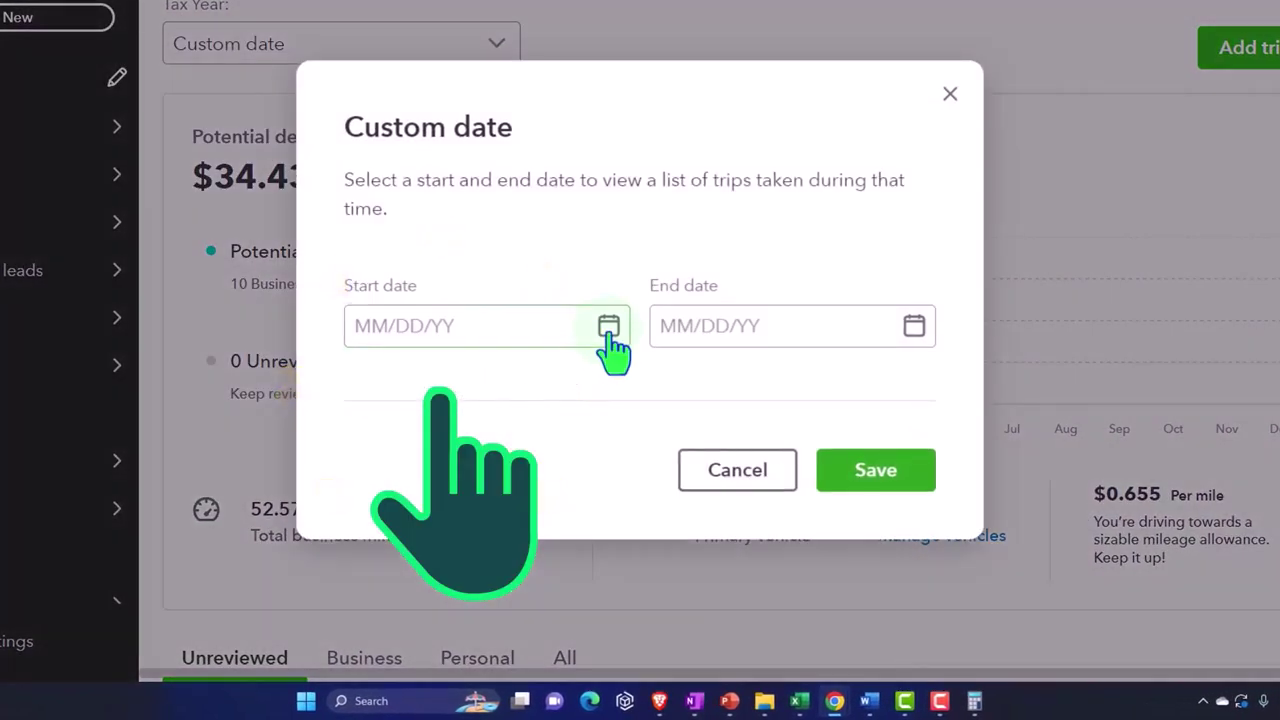
left_click(609, 328)
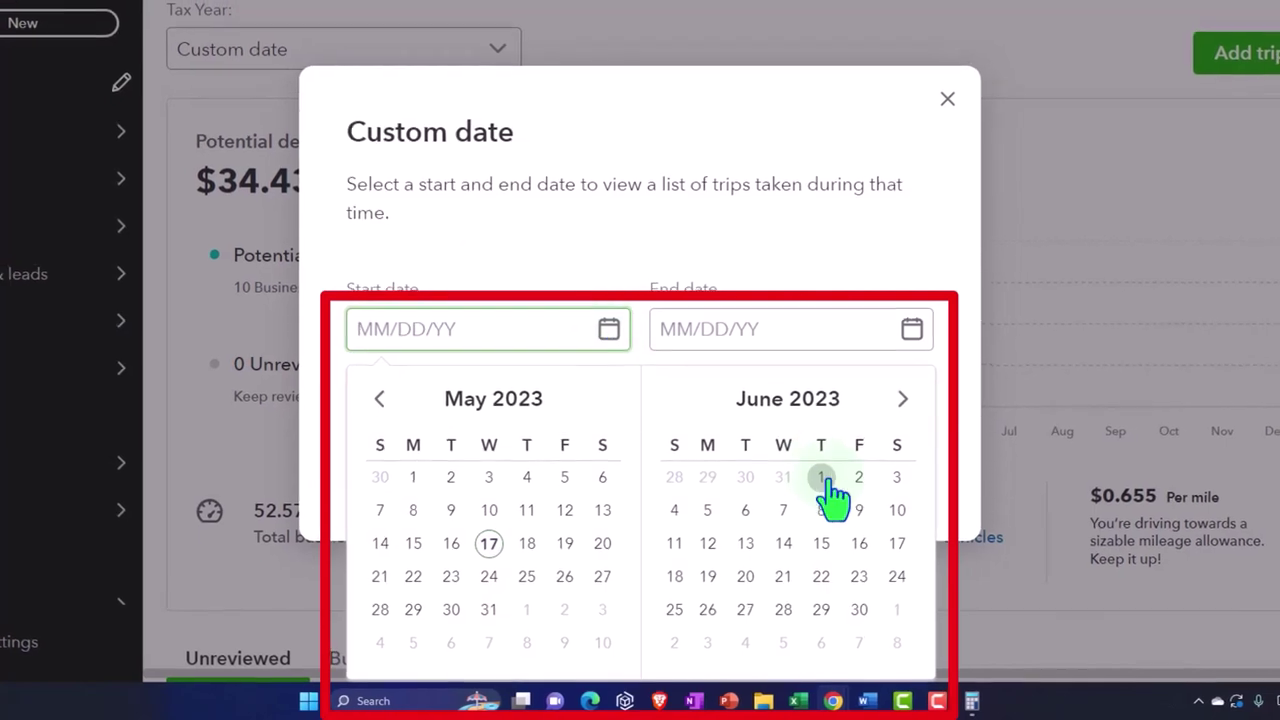
left_click(822, 475)
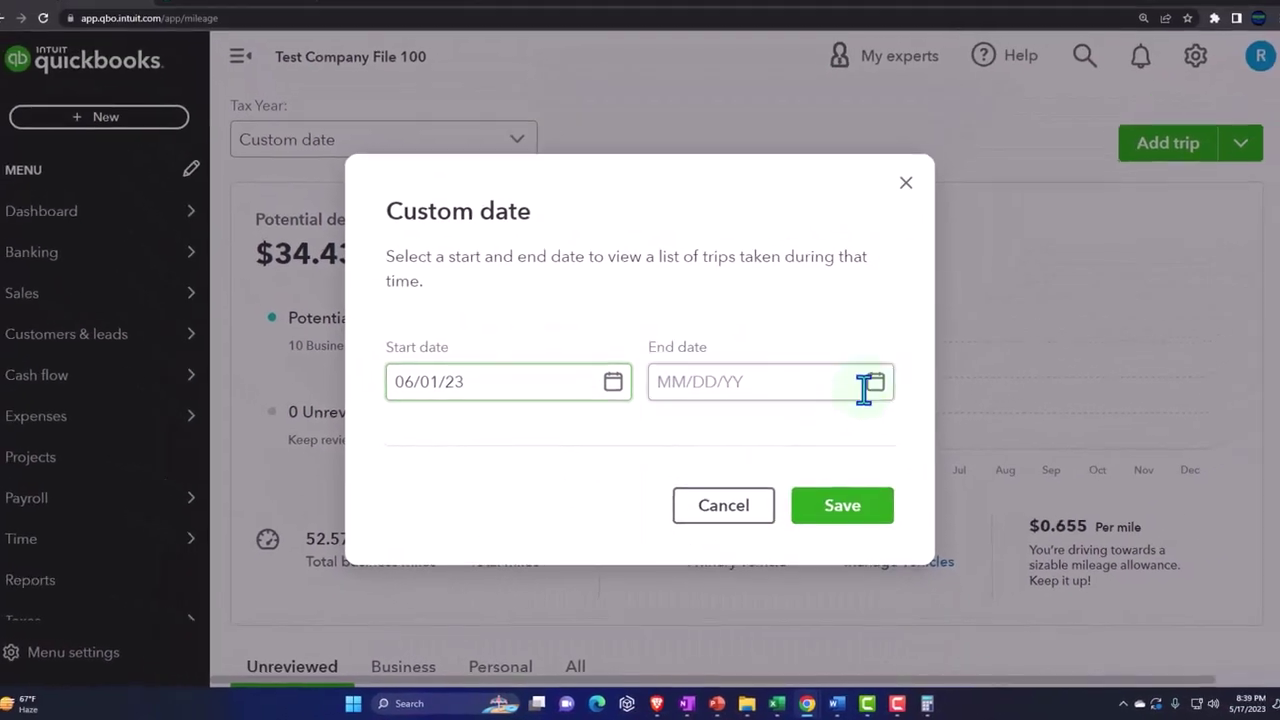
left_click(866, 388)
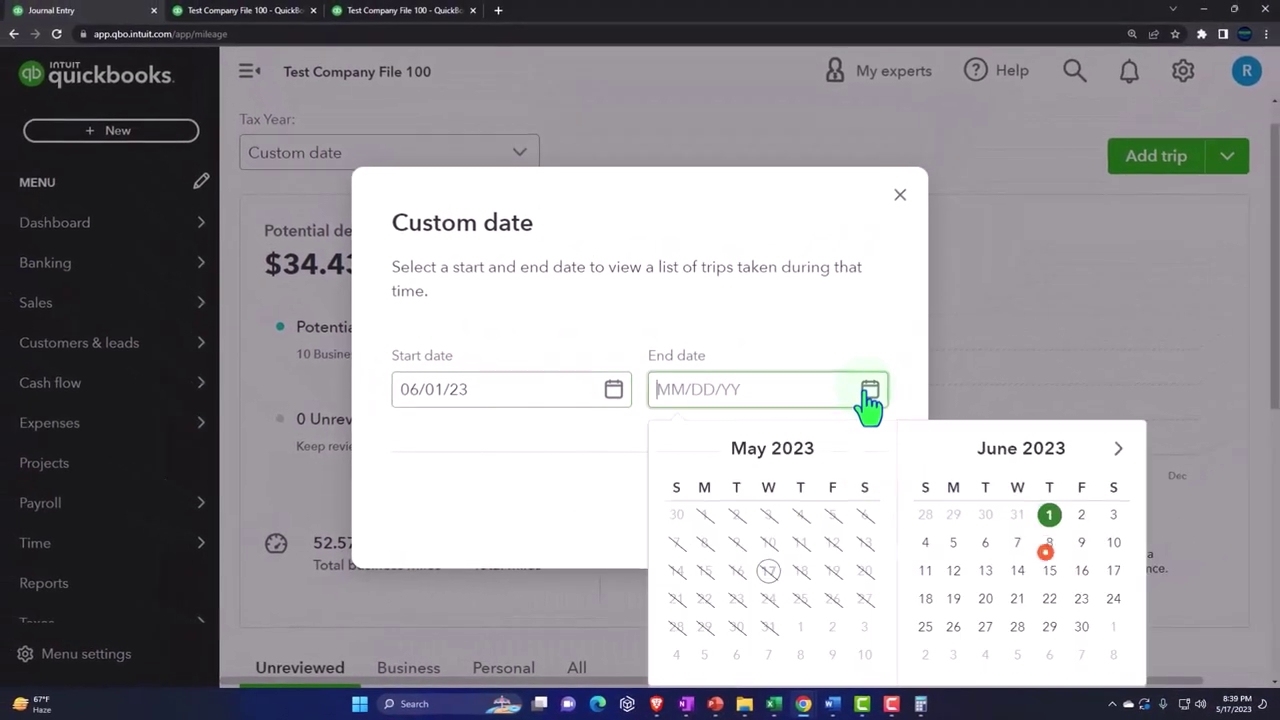
left_click(1080, 628)
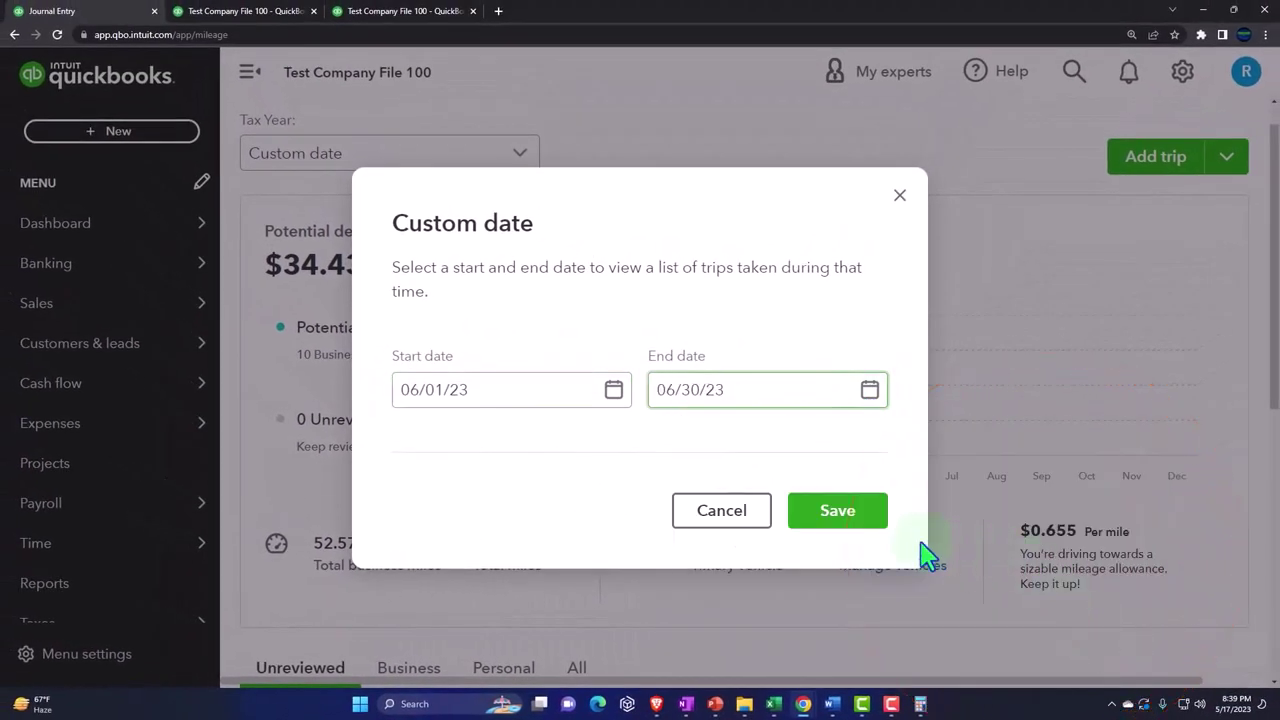
left_click(837, 512)
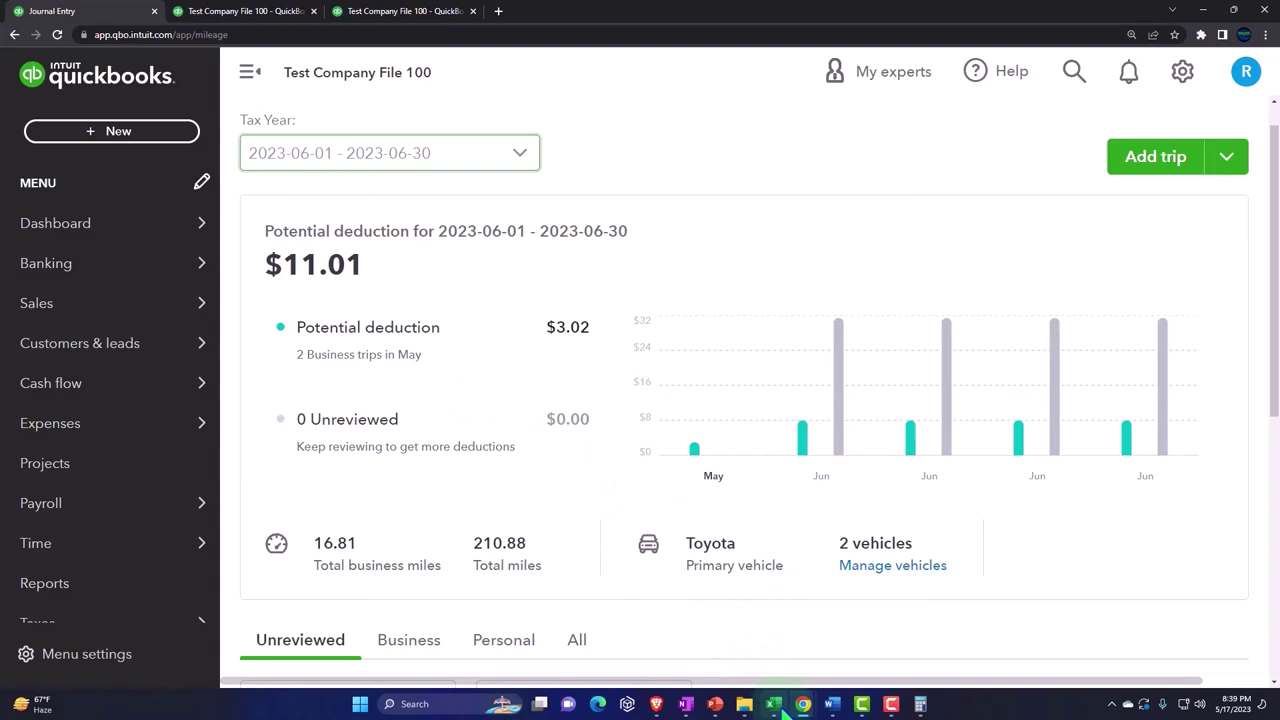
mouse_move(773, 704)
left_click(760, 660)
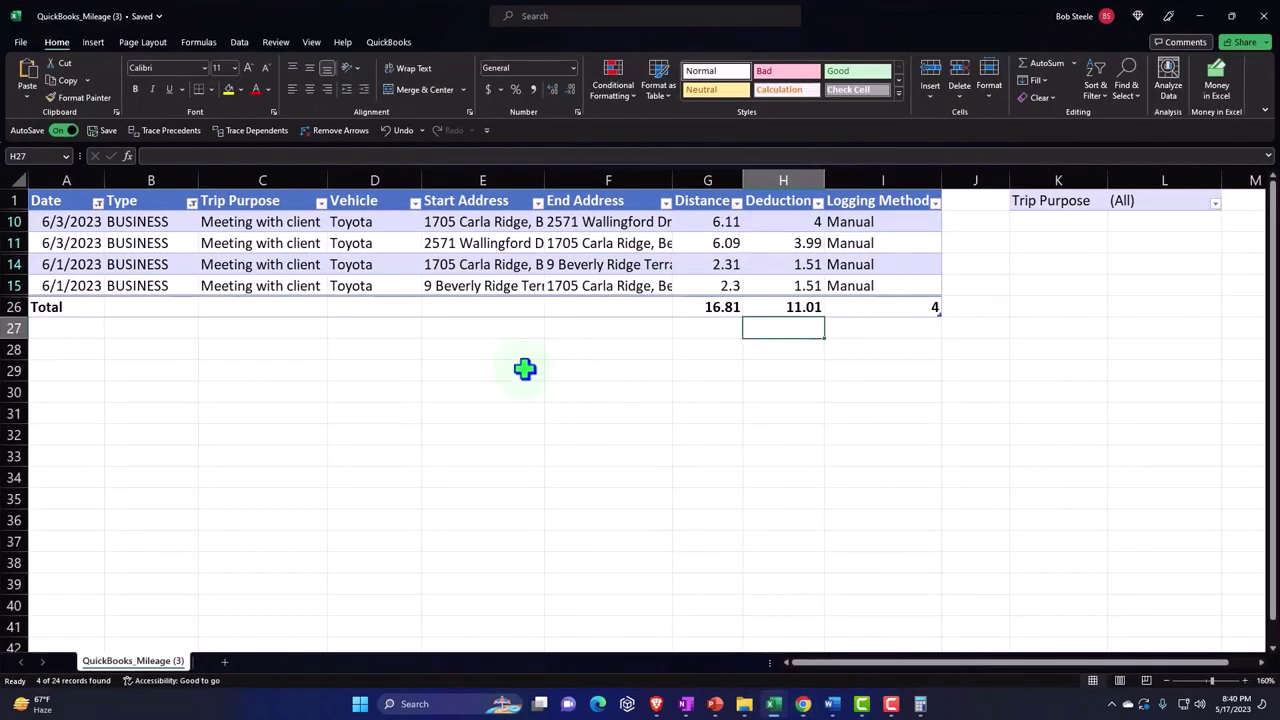
Back in QuickBooks, start a blank journal entry #24 dated 06/30/2023
left_click(1200, 16)
left_click(262, 11)
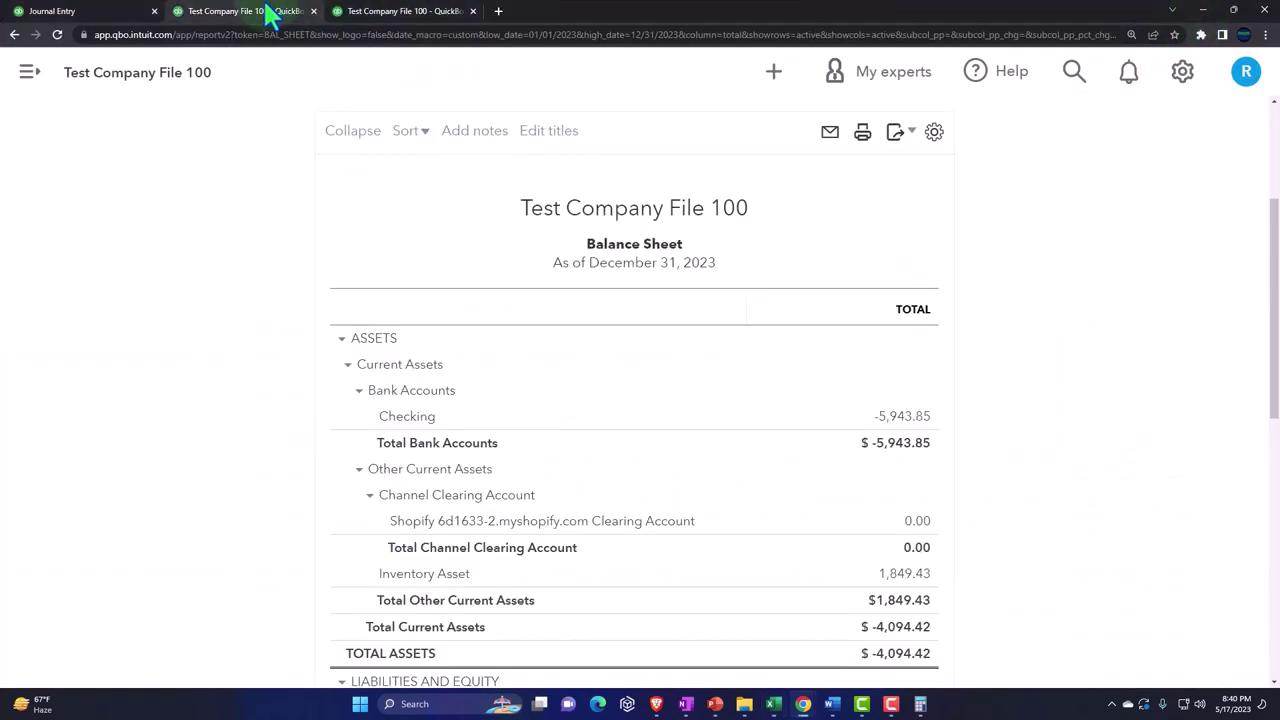
left_click(110, 11)
left_click(100, 129)
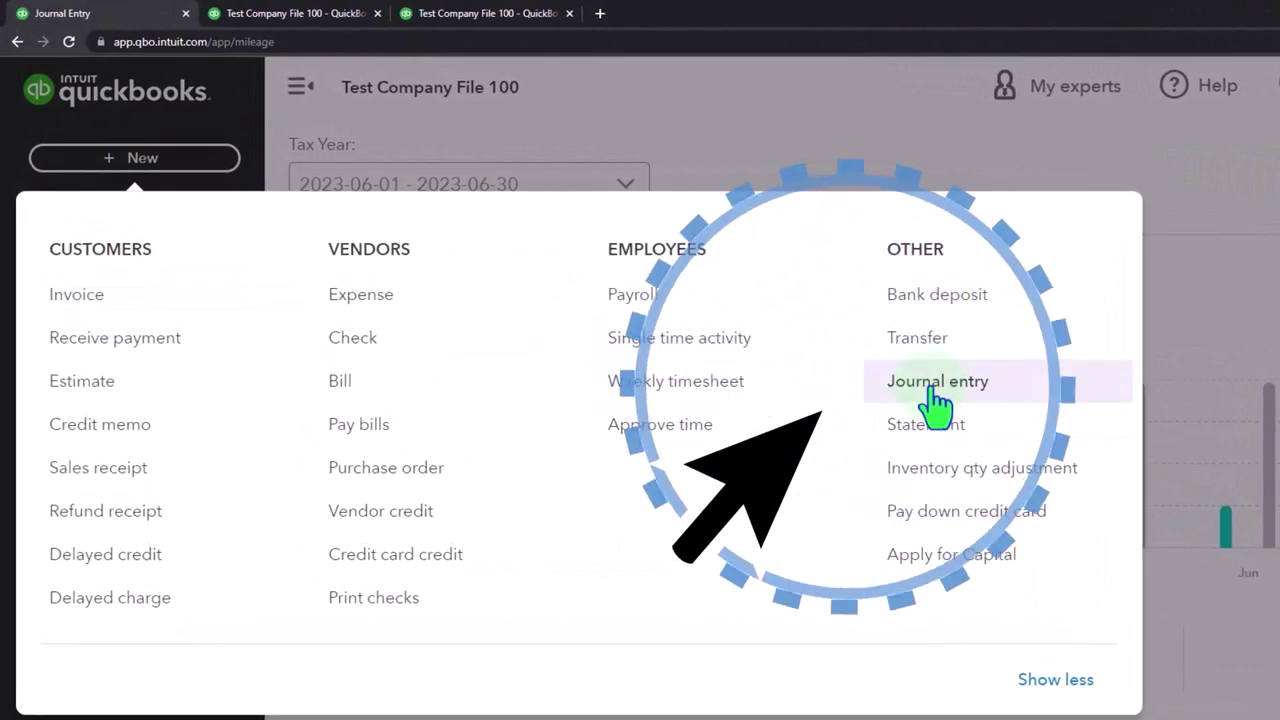
left_click(935, 400)
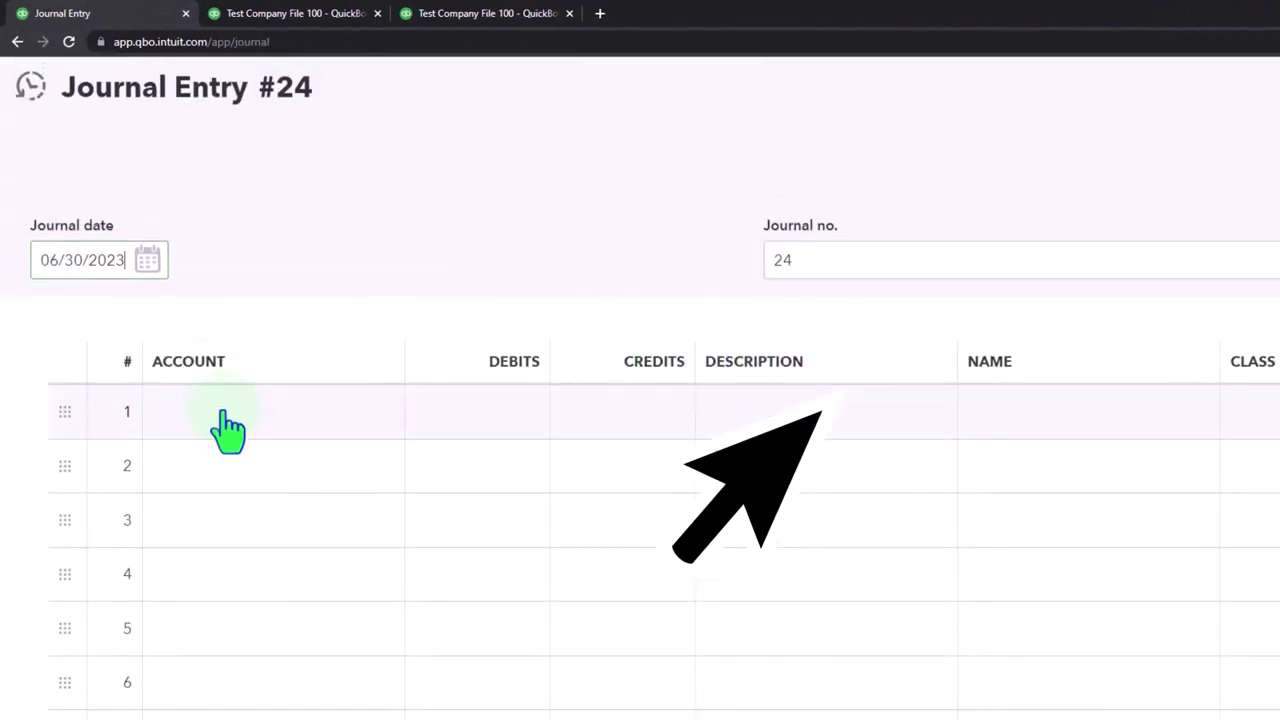